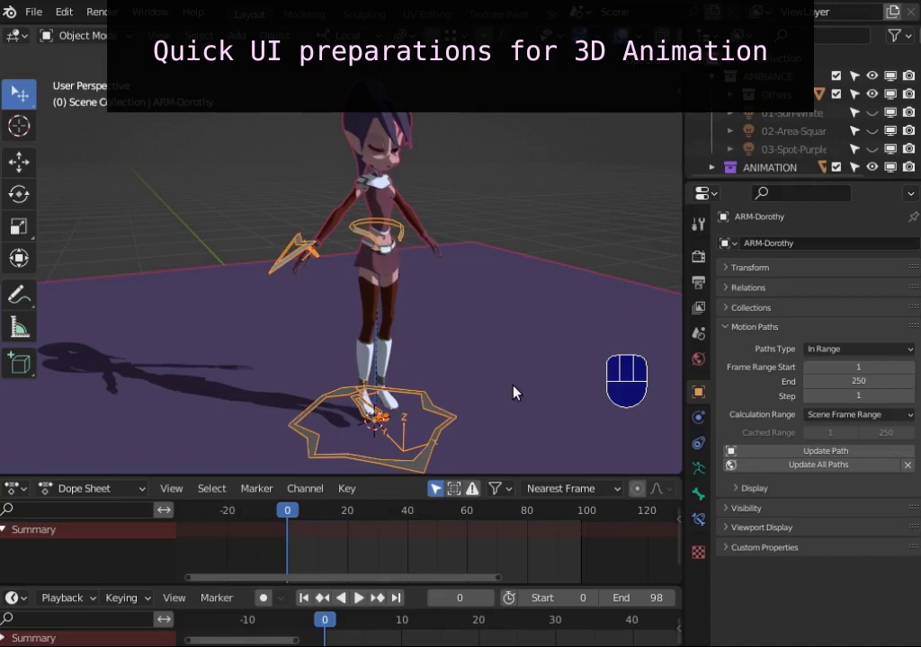
# Enable auto keying and switch the Dope Sheet to the Action Editor mode.
pyautogui.click(265, 600)
pyautogui.click(115, 488)
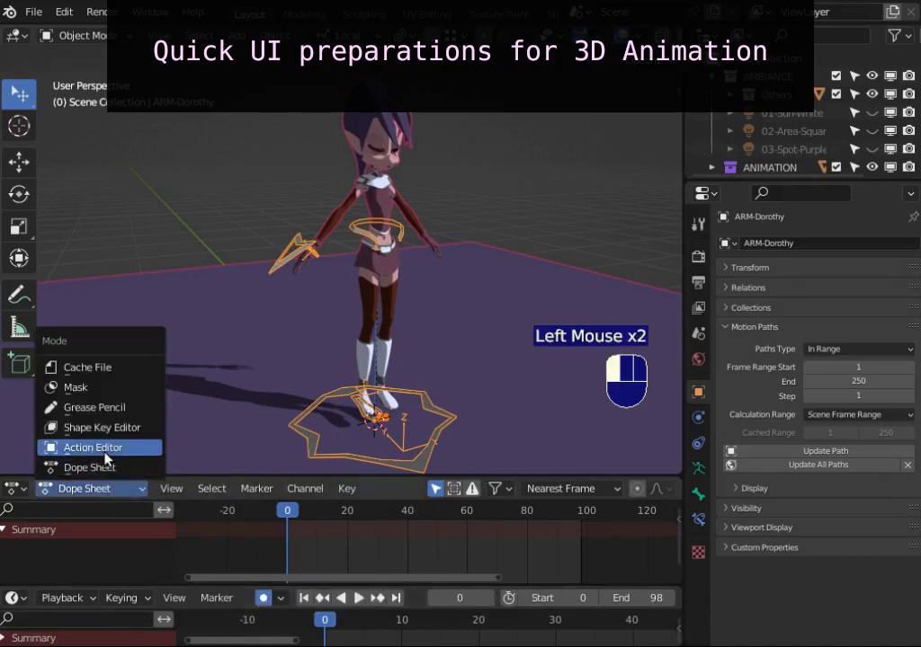
pyautogui.click(104, 446)
# Create a new action for the armature and rename it "Stacking Transforms = BAD".
pyautogui.click(560, 491)
pyautogui.scroll(-6, 562, 494)
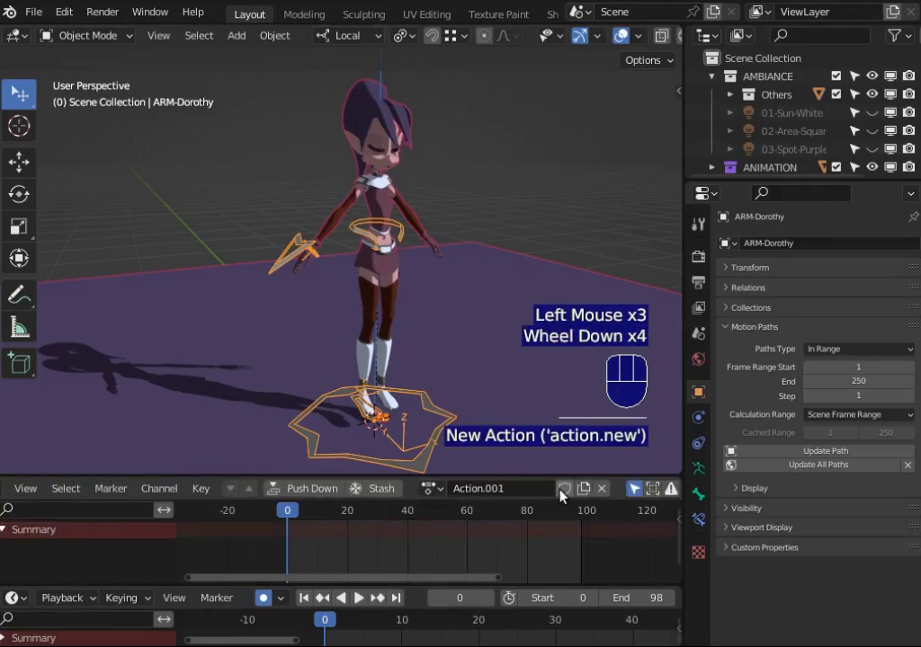
pyautogui.doubleClick(453, 486)
pyautogui.write('S')
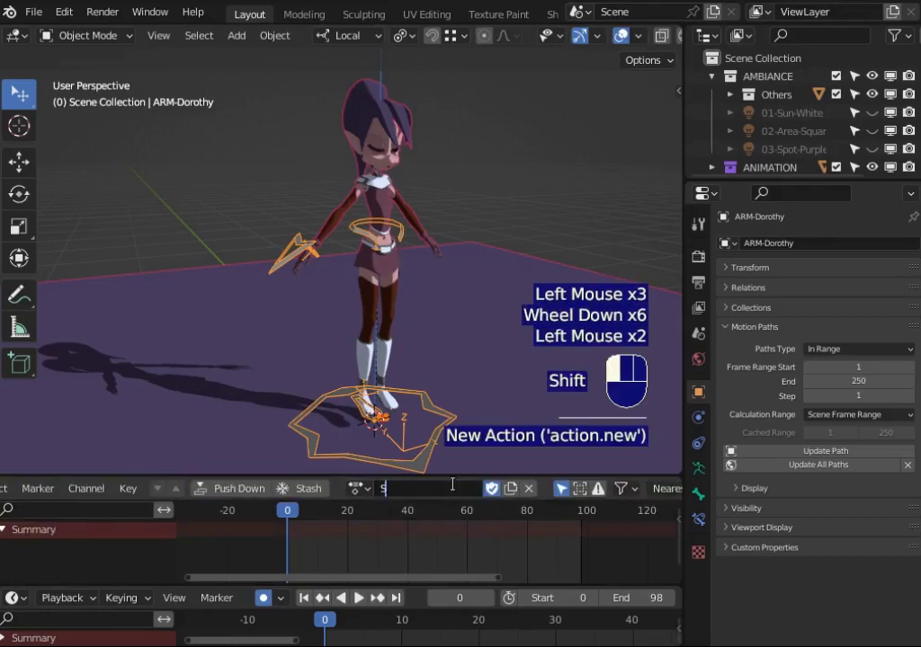
pyautogui.write('tacking Transf')
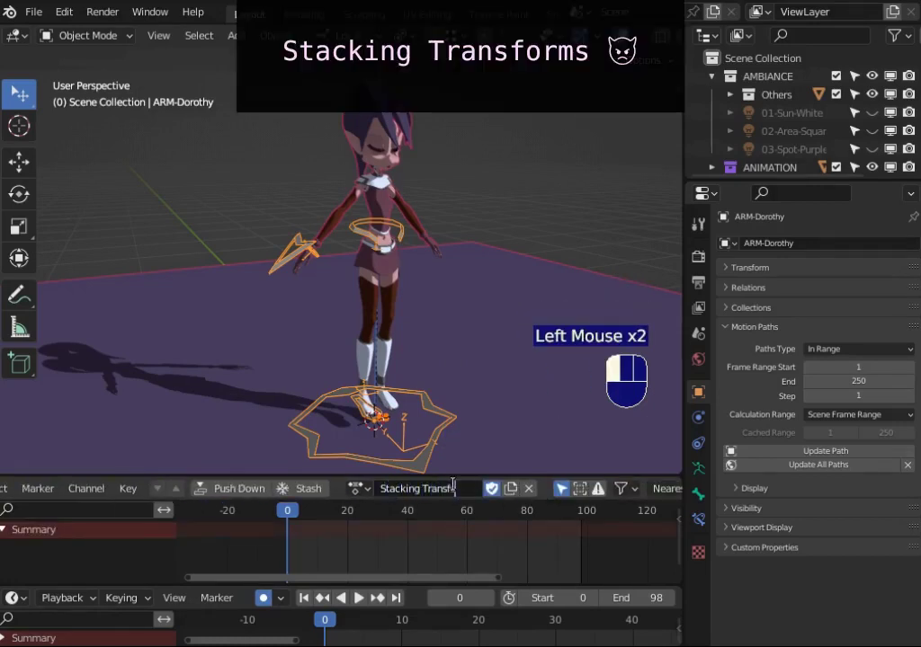
pyautogui.write('orms = BAD')
pyautogui.press('Return')
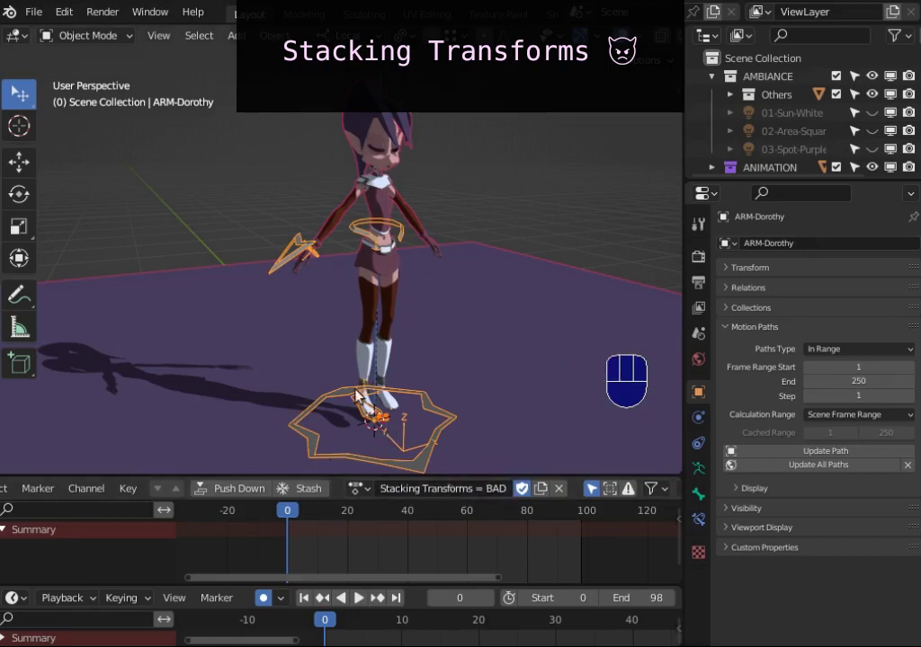
# Enter Pose Mode and key the right-hand IK control CTL-IK-Hand.R at frame 0 in a side-on view.
pyautogui.hotkey('ctrl', 'Tab')
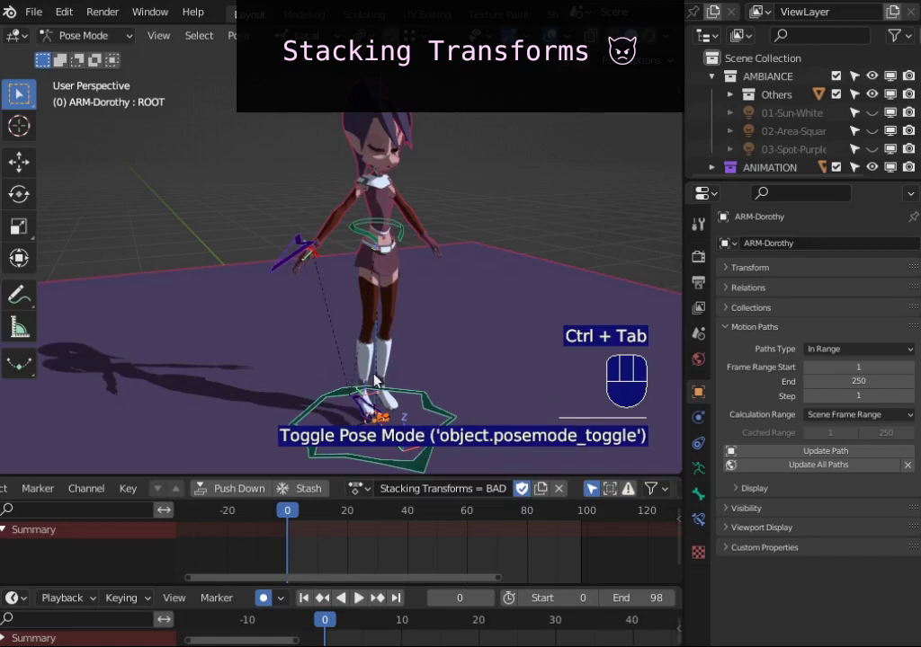
pyautogui.click(325, 287)
pyautogui.scroll(2, 290, 323)
pyautogui.moveTo(289, 322); pyautogui.dragTo(306, 393, button='middle')
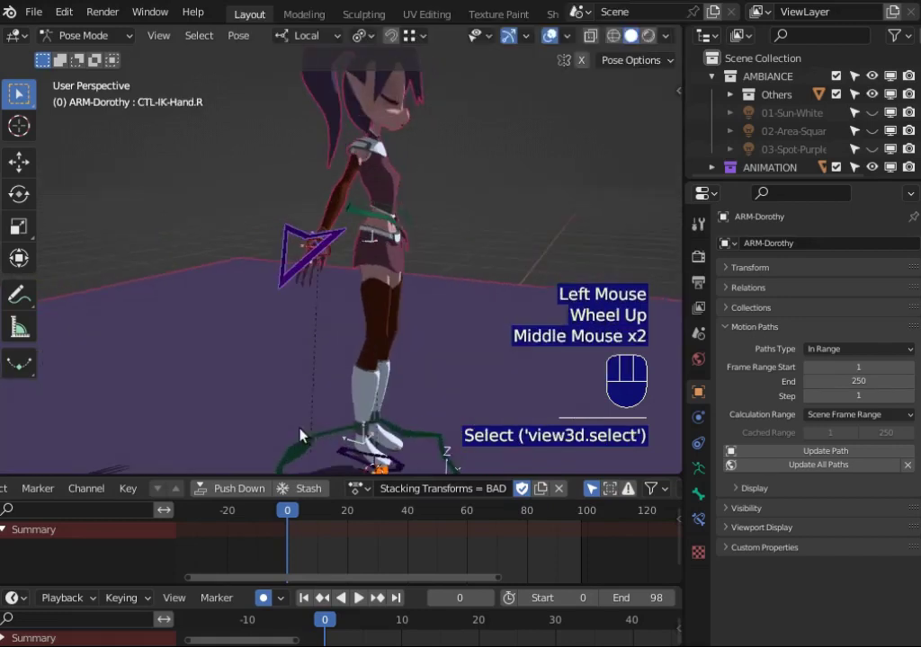
pyautogui.press('g')
pyautogui.click(298, 281)
# Move the right-hand IK control to new keyed positions at frames 17 and 40.
pyautogui.moveTo(295, 514); pyautogui.dragTo(408, 513)
pyautogui.press('g')
pyautogui.click(491, 238)
pyautogui.press('g')
pyautogui.click(376, 213)
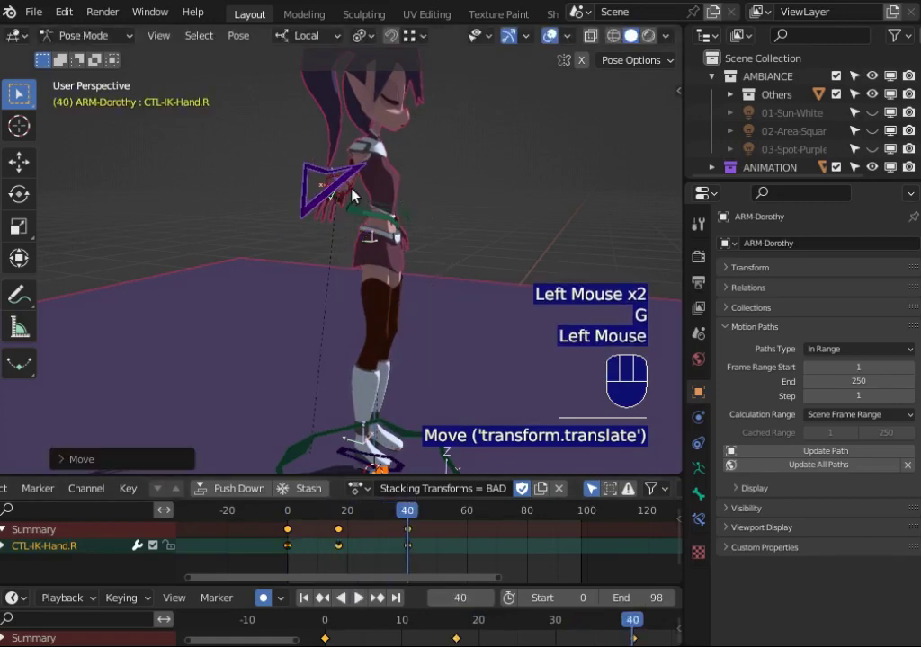
# Calculate the motion path of the DEF-Wrist.R bone with In Range display, Scene Frame Range and Heads.
pyautogui.doubleClick(351, 194)
pyautogui.hotkey('ctrl', 't')
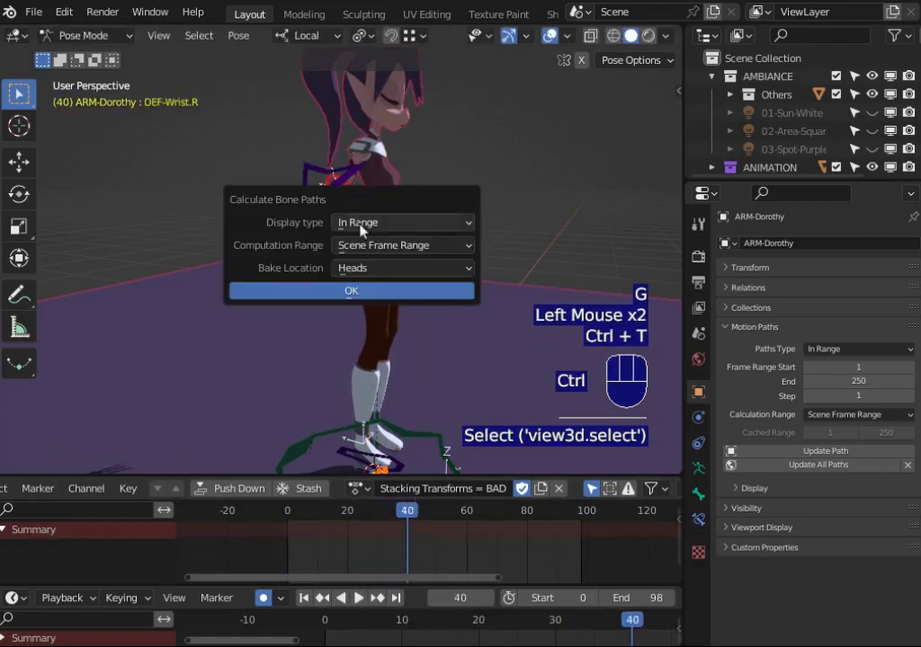
pyautogui.click(378, 290)
# Select CTL-IK-Hand.R again and move it to a new keyed position at frame 58.
pyautogui.moveTo(415, 514); pyautogui.dragTo(460, 514)
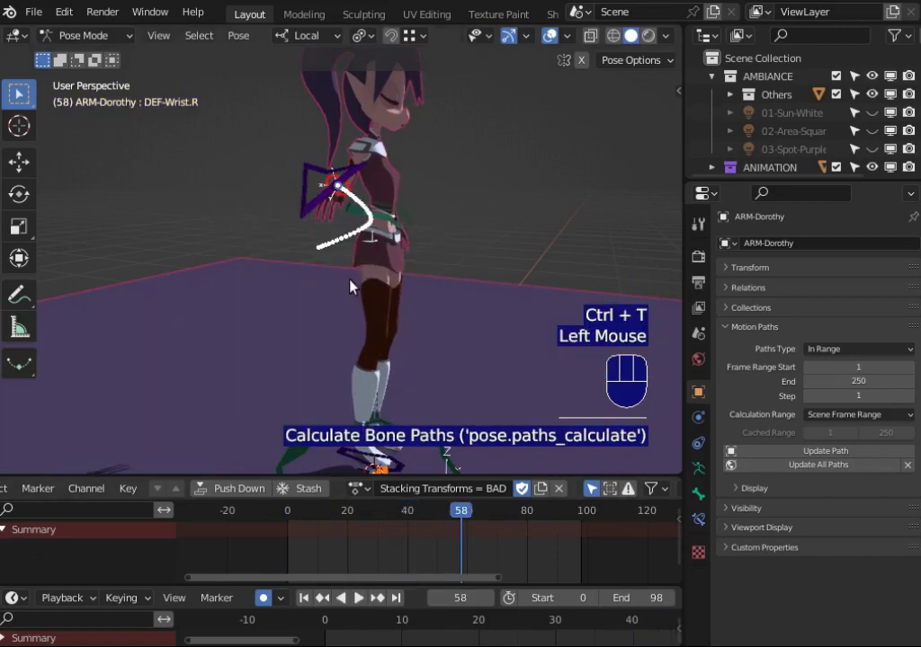
pyautogui.click(310, 205)
pyautogui.doubleClick(310, 205)
pyautogui.press('g')
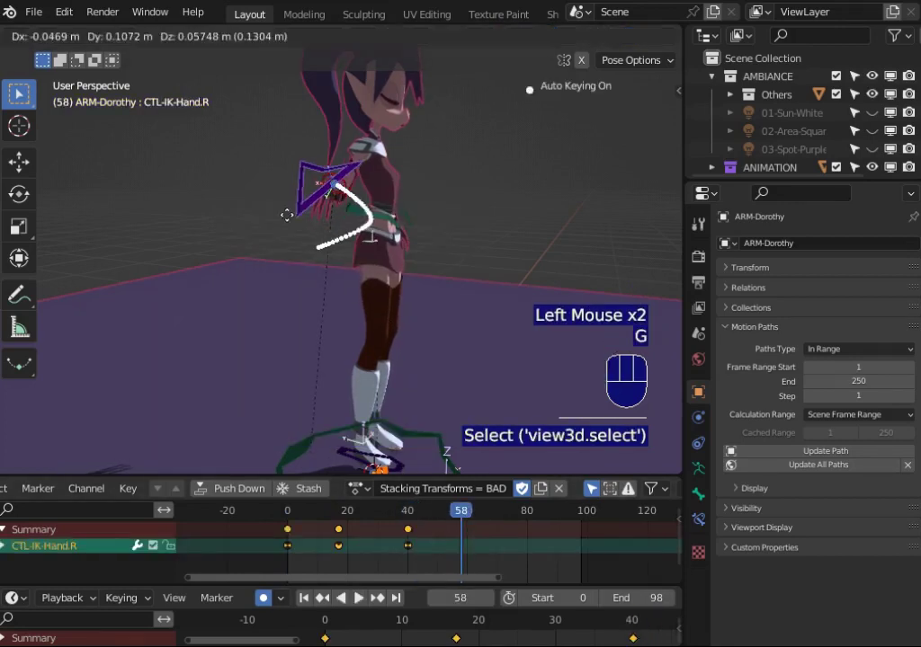
pyautogui.click(439, 439)
# Move the right-hand IK control to keyed positions at frames 76 and 90, closing the wrist's path into a loop.
pyautogui.moveTo(467, 504); pyautogui.dragTo(557, 510)
pyautogui.press('g')
pyautogui.click(223, 302)
pyautogui.press('g')
pyautogui.click(338, 286)
pyautogui.press('g')
pyautogui.click(310, 271)
# Return to frame 0 and select the torso control CTL-MTR-Torso.
pyautogui.moveTo(551, 514); pyautogui.dragTo(270, 517)
pyautogui.moveTo(432, 277); pyautogui.dragTo(382, 268, button='middle')
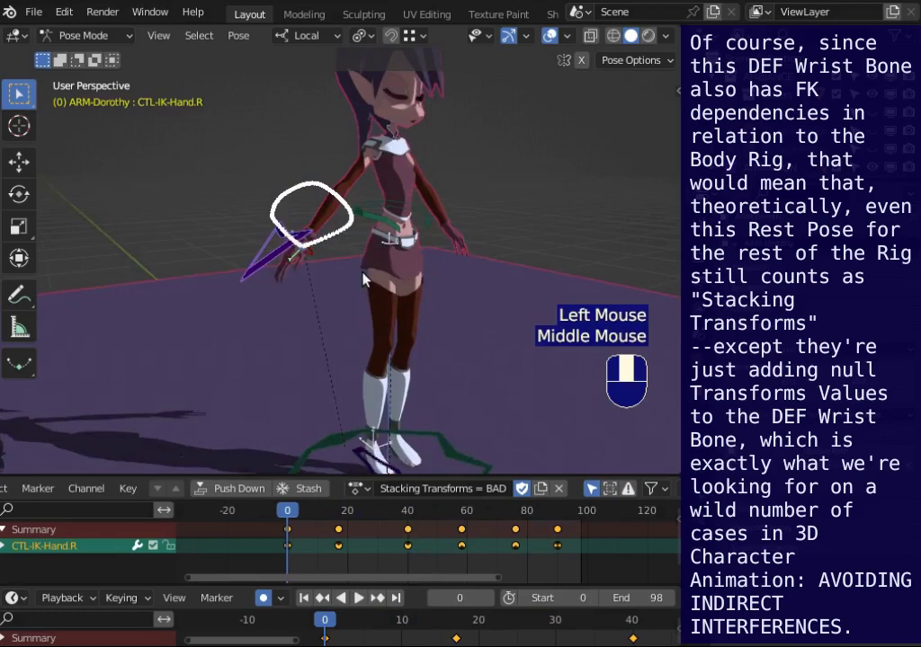
pyautogui.moveTo(363, 280); pyautogui.dragTo(367, 255, button='middle')
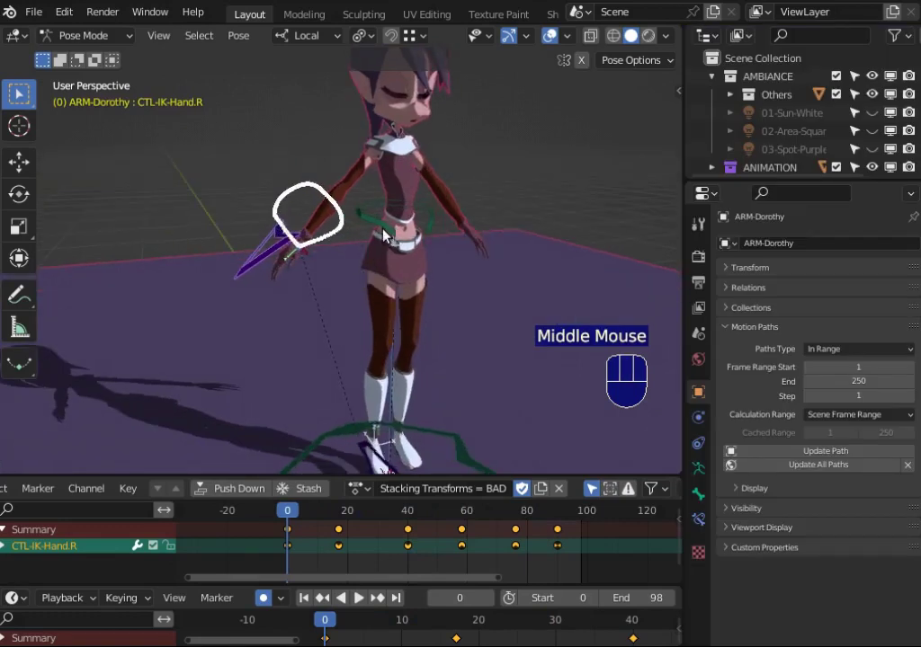
pyautogui.click(384, 232)
pyautogui.press('g')
pyautogui.click(290, 534)
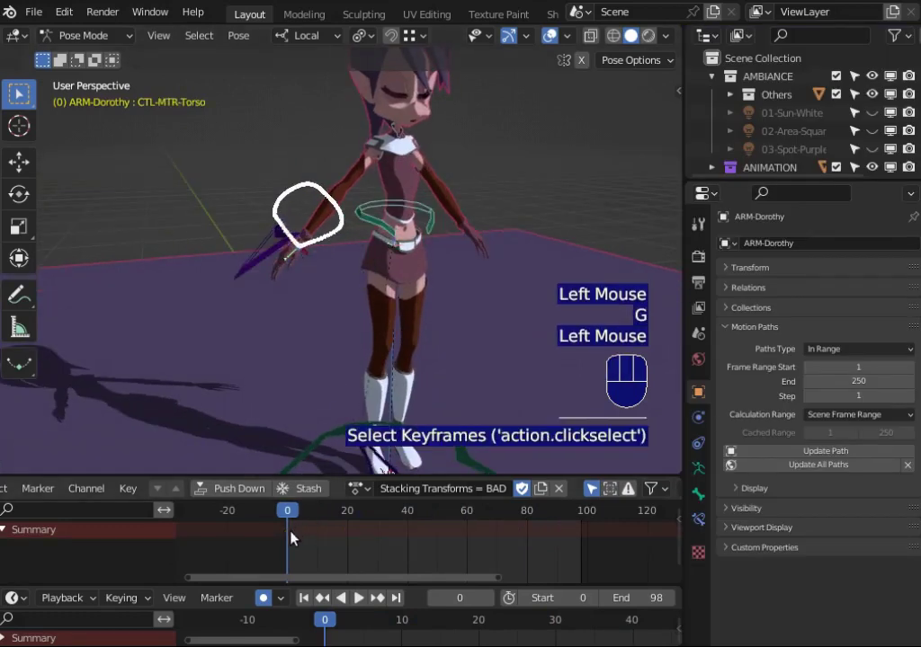
pyautogui.press('g')
pyautogui.click(358, 266)
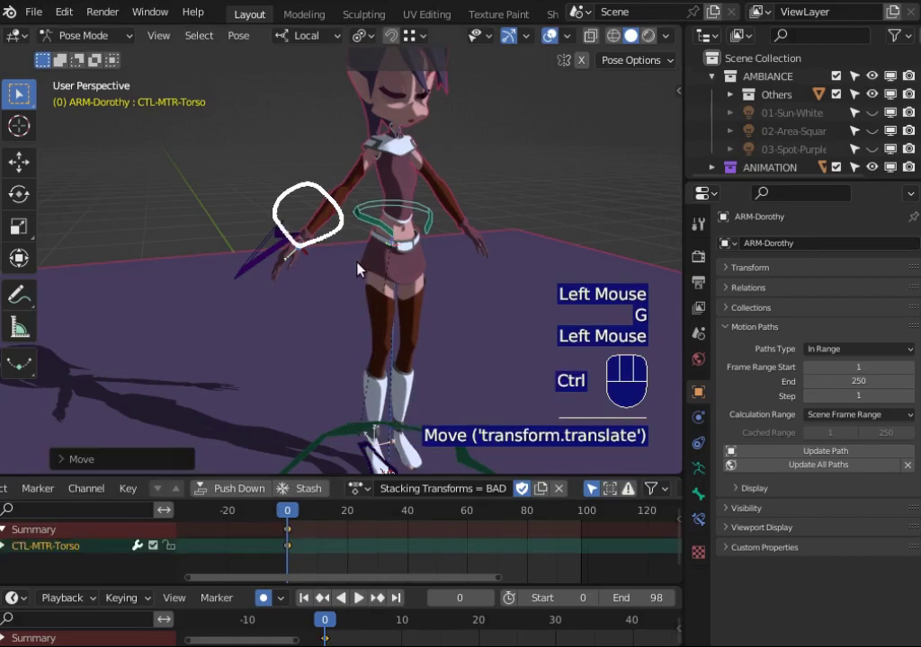
pyautogui.hotkey('ctrl', 'z')
# Key the torso control CTL-MTR-Torso in its upright standing pose at frame 0 and at the hand's keyframe 40.
pyautogui.press('g')
pyautogui.click(359, 266)
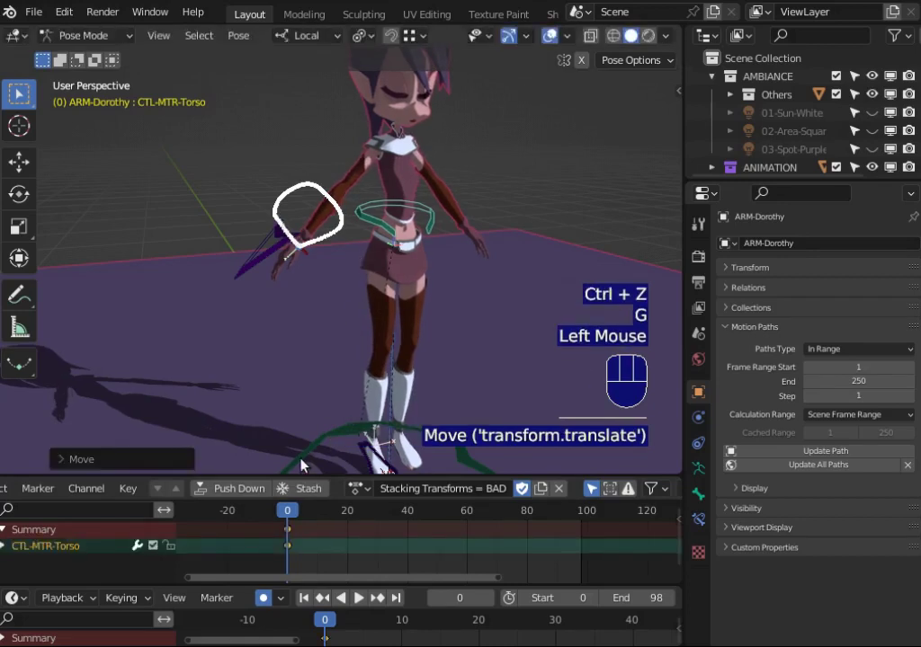
pyautogui.moveTo(294, 513); pyautogui.dragTo(361, 526)
pyautogui.click(310, 211)
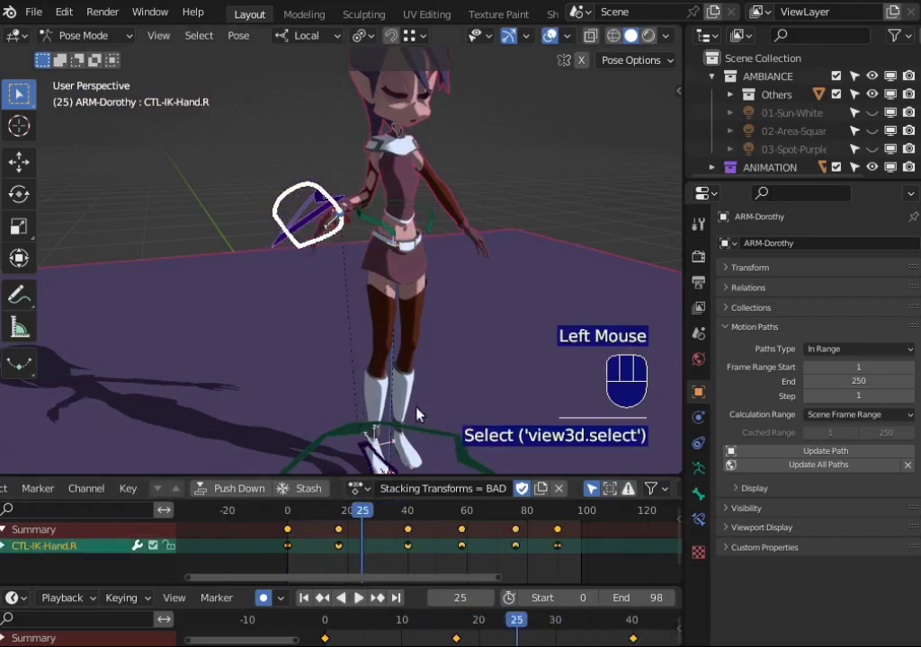
pyautogui.press('Right')
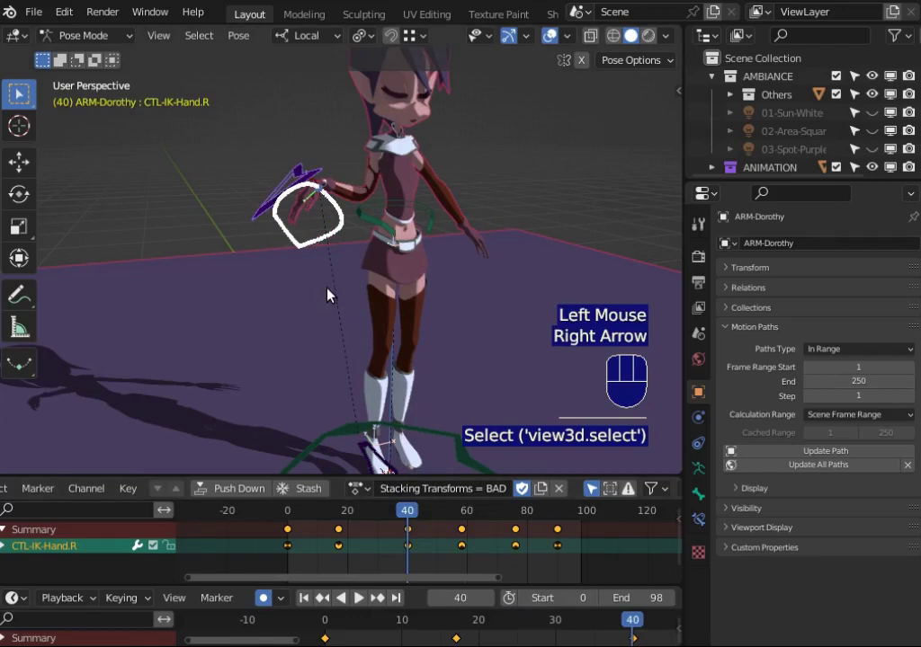
pyautogui.click(351, 278)
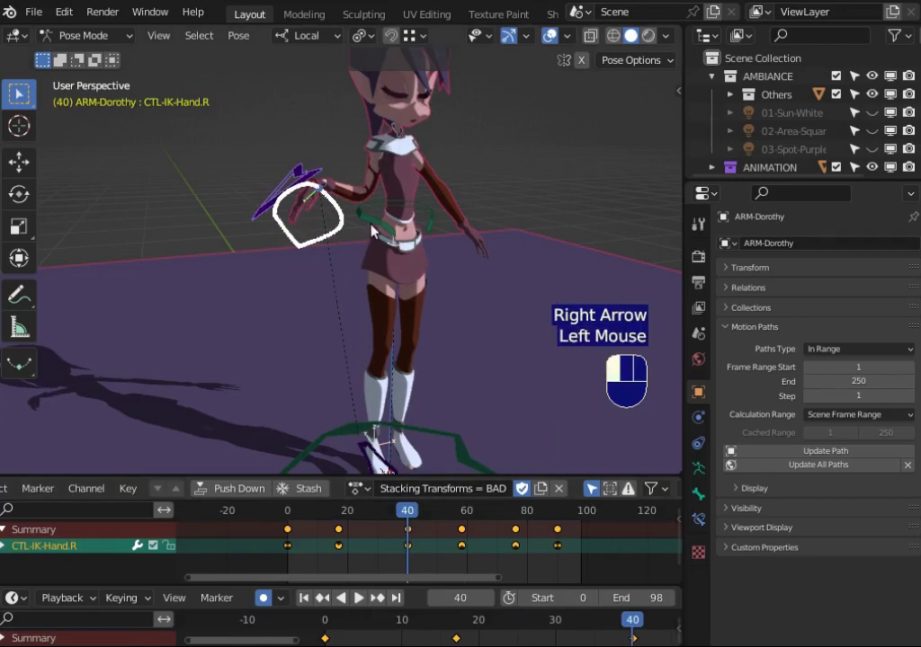
pyautogui.press('g')
pyautogui.click(349, 278)
# At frame 10, rotate the torso control about its local Z axis and lower it.
pyautogui.moveTo(407, 520); pyautogui.dragTo(318, 531)
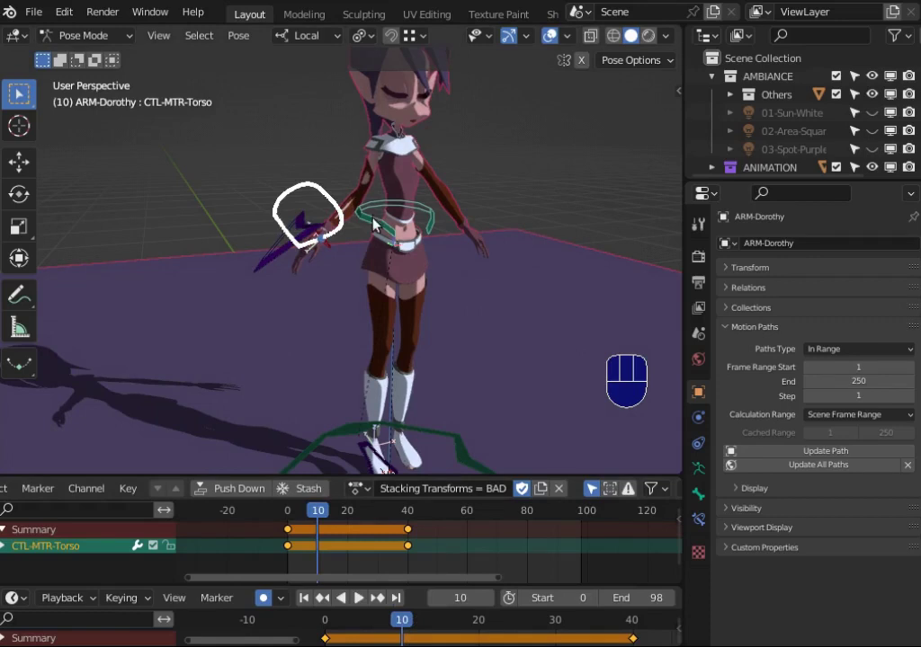
pyautogui.press('g')
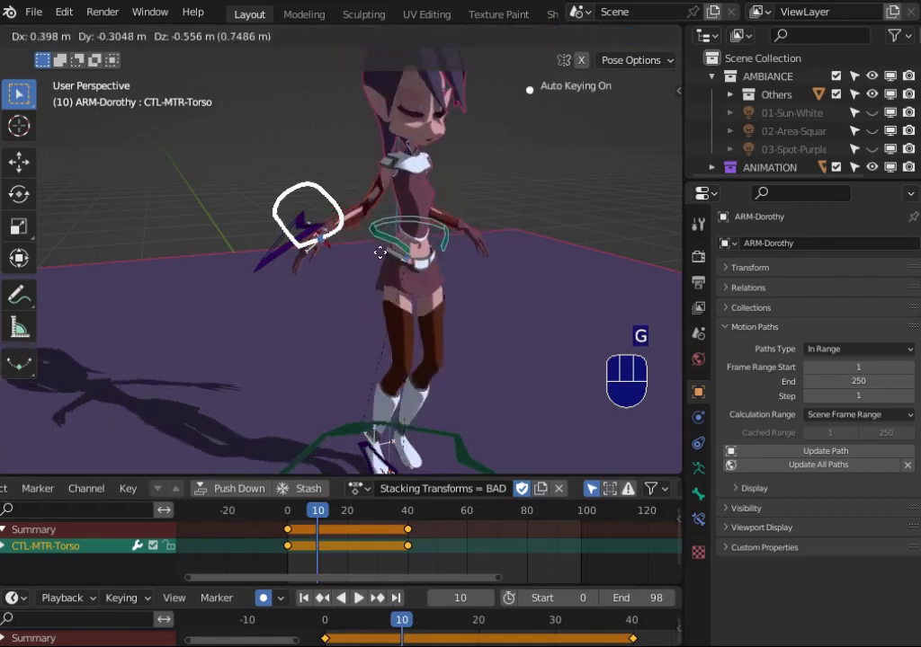
pyautogui.press('r')
pyautogui.press('x')
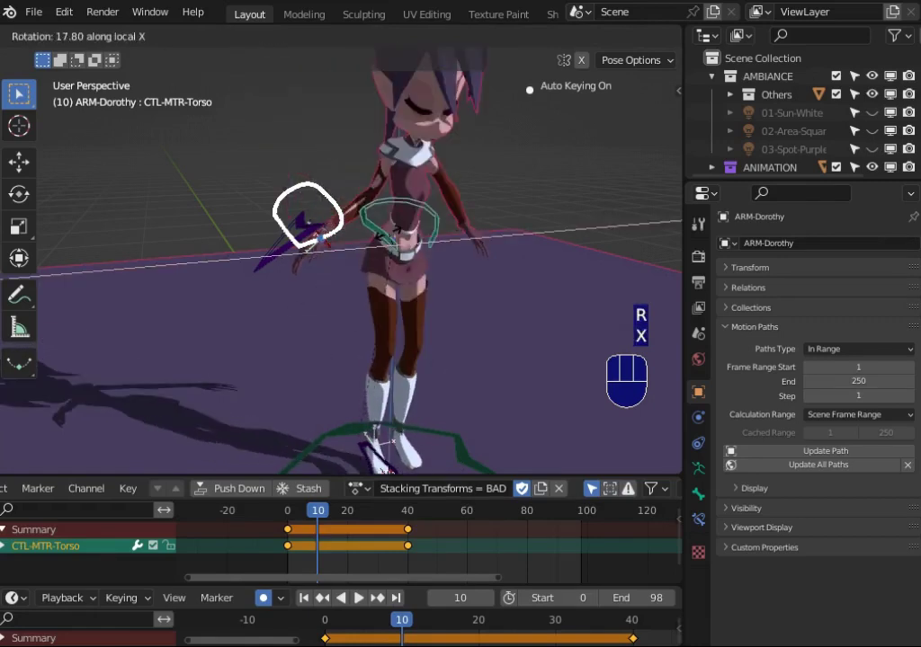
pyautogui.press('z')
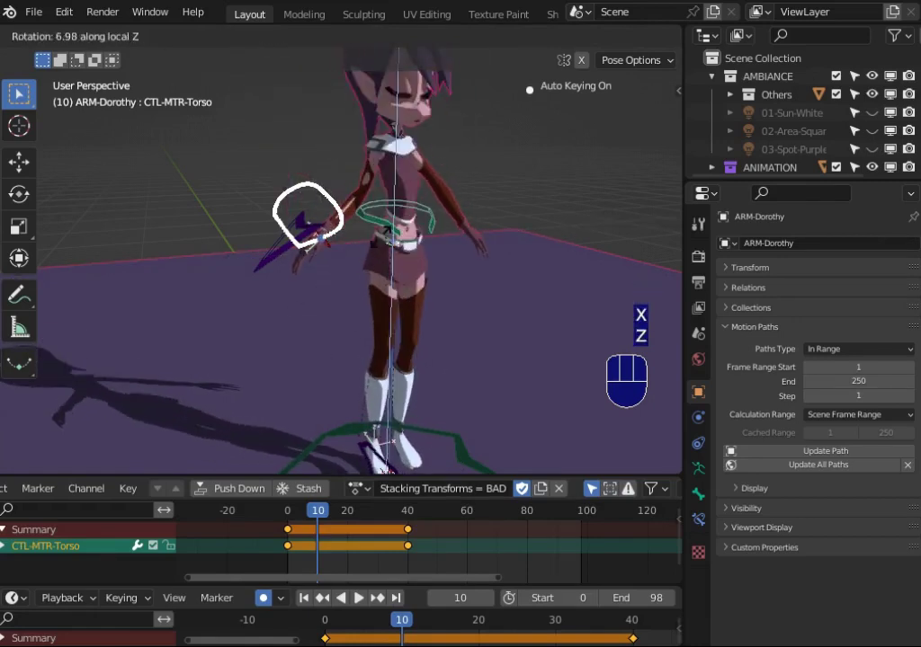
pyautogui.click(392, 266)
pyautogui.press('g')
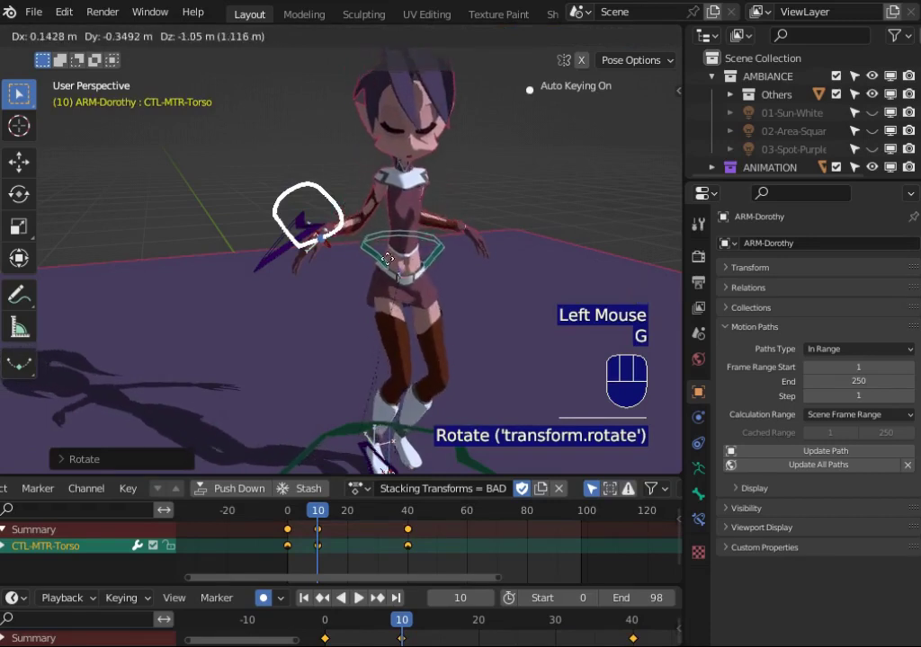
pyautogui.click(392, 266)
# Move the torso control to a new keyed position at frame 18 and advance to frame 31.
pyautogui.moveTo(316, 509); pyautogui.dragTo(340, 510)
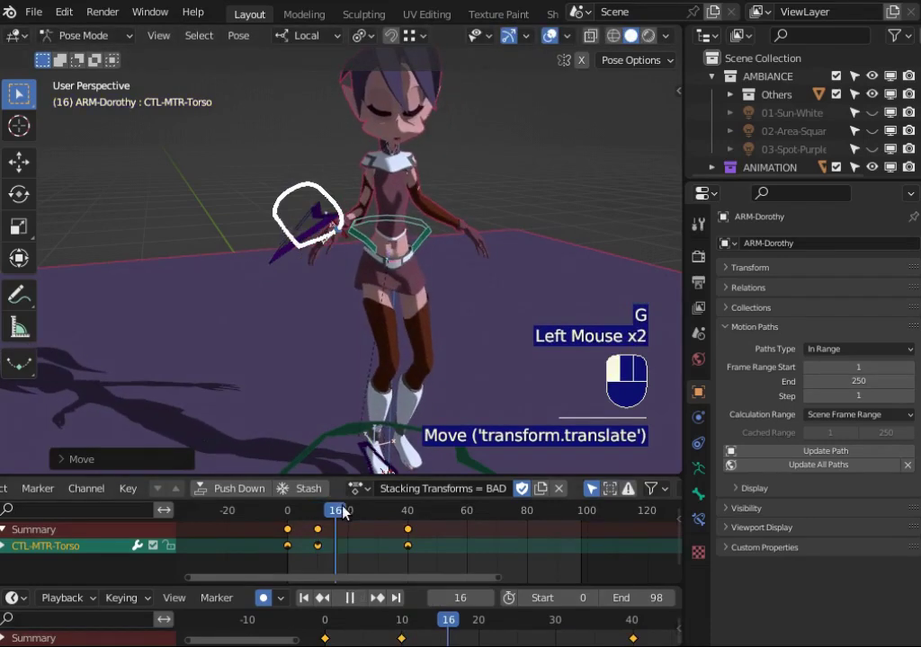
pyautogui.press('g')
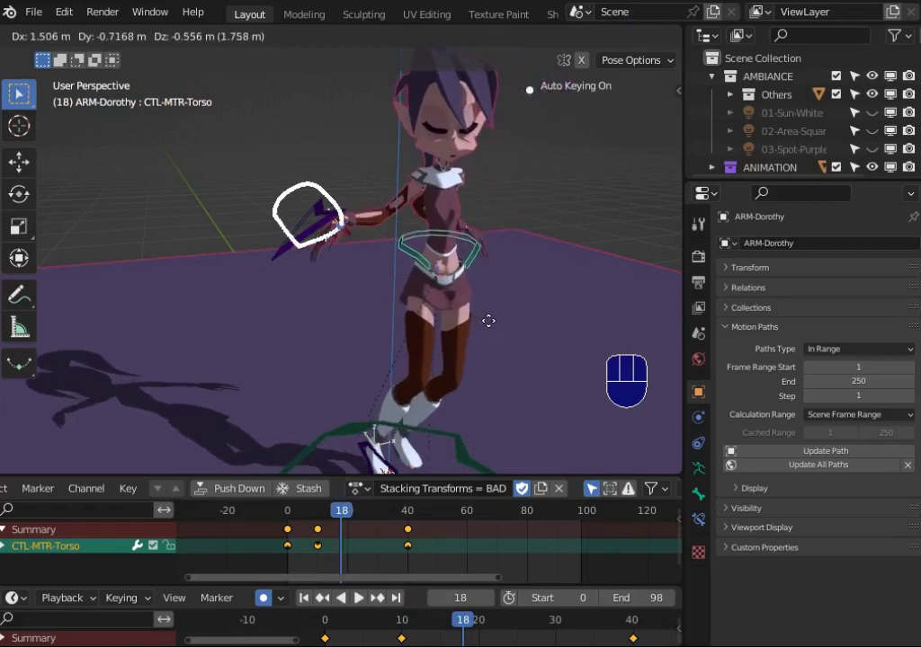
pyautogui.click(346, 512)
pyautogui.click(350, 510)
pyautogui.moveTo(376, 510); pyautogui.dragTo(381, 510)
# Try raised positions for the torso control at frame 31, and undo the last move.
pyautogui.press('g')
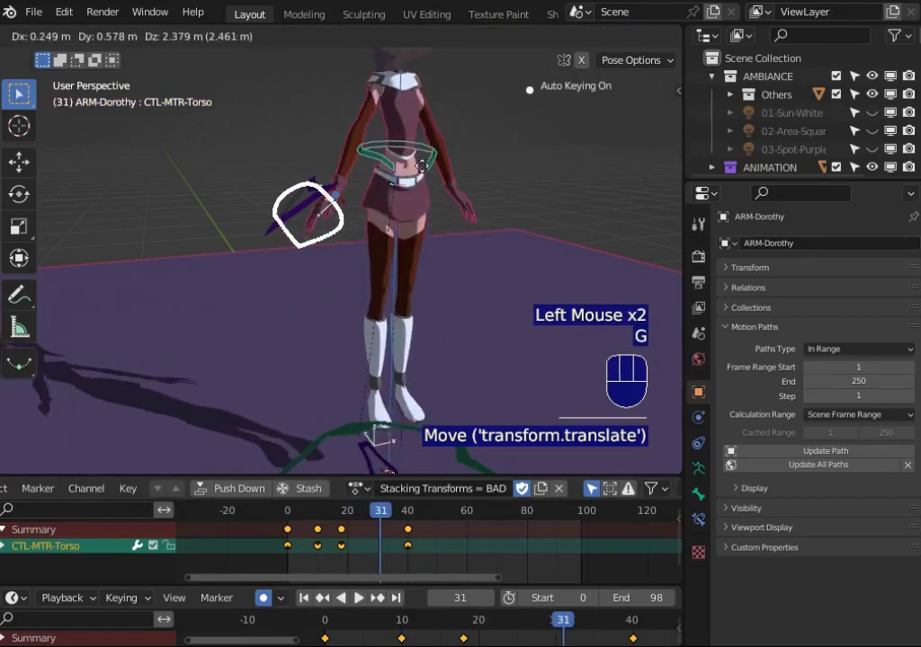
pyautogui.click(415, 172)
pyautogui.keyDown('shift'); pyautogui.moveTo(408, 181); pyautogui.dragTo(351, 242, button='middle'); pyautogui.keyUp('shift')
pyautogui.scroll(2, 310, 245)
pyautogui.scroll(-2, 370, 369)
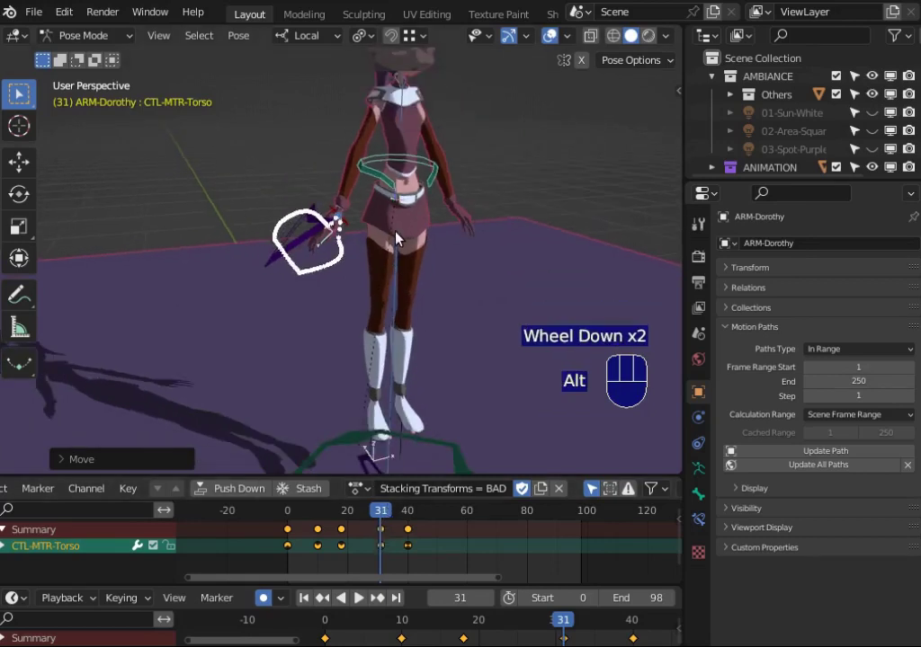
pyautogui.hotkey('alt', 'q')
pyautogui.middleClick(371, 295)
pyautogui.press('g')
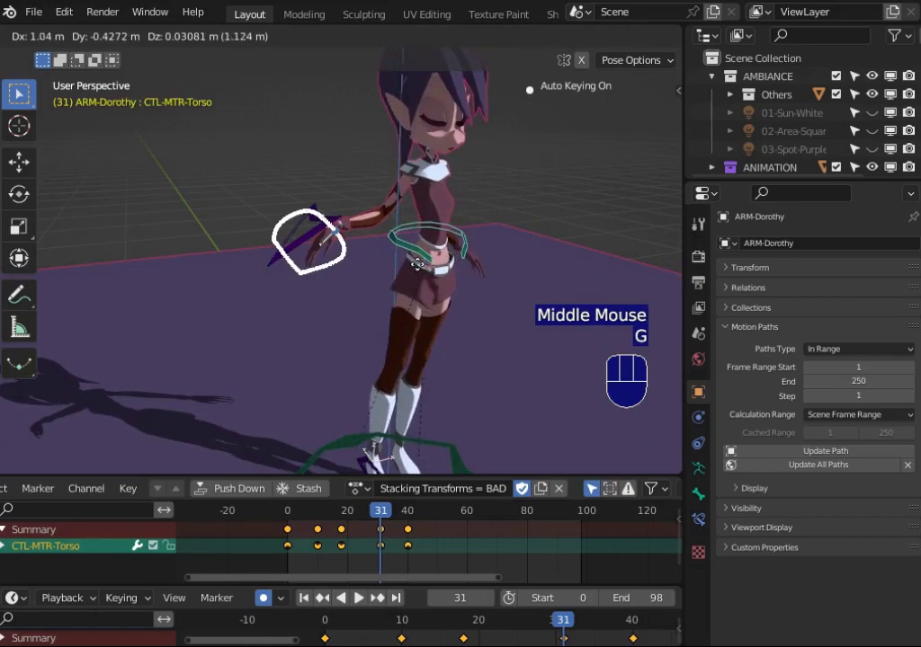
pyautogui.click(346, 184)
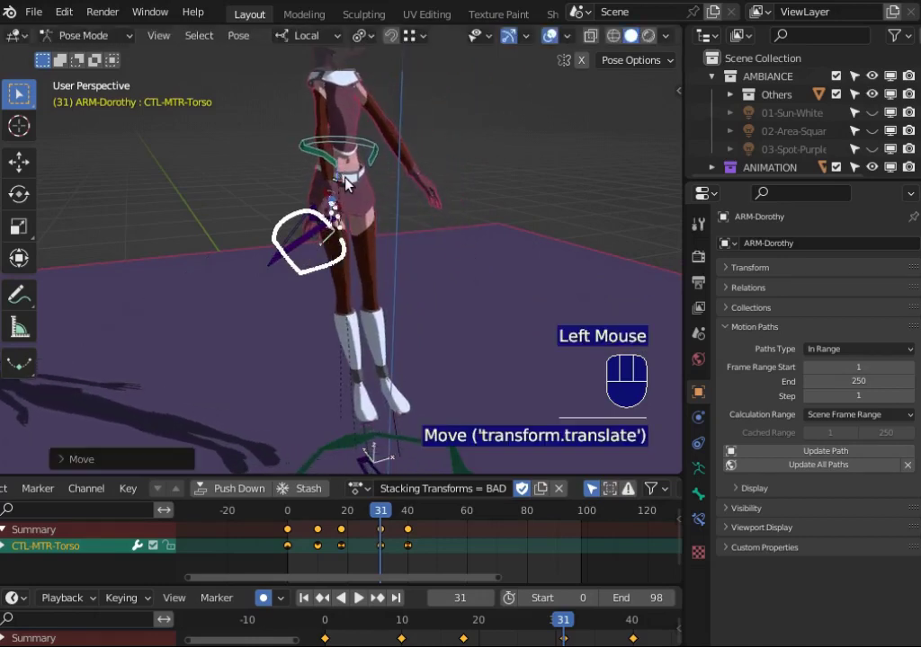
pyautogui.hotkey('ctrl', 'z')
# Lower the torso control at frame 31 and scrub through the animation to check the hand's motion.
pyautogui.press('g')
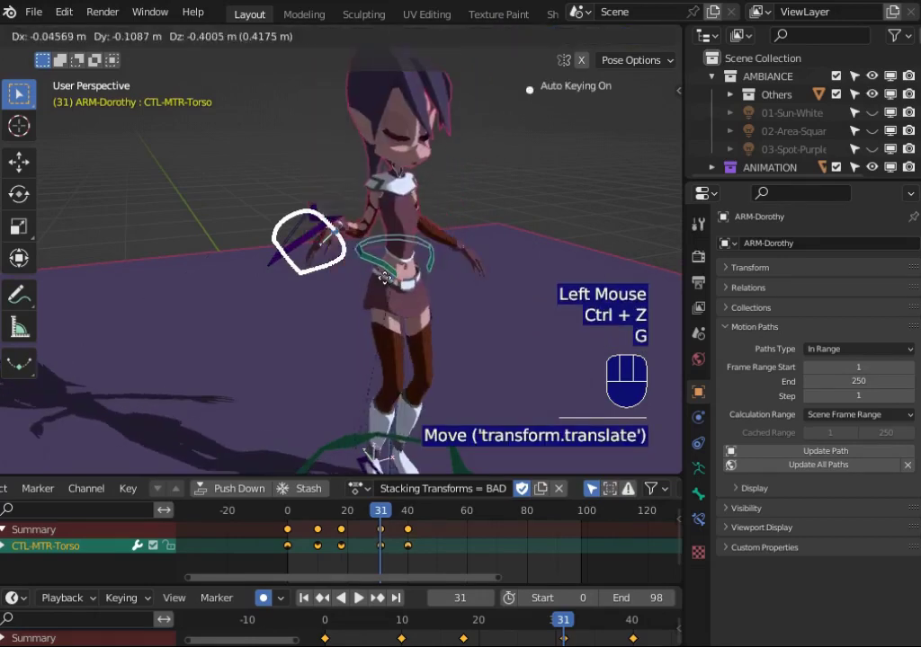
pyautogui.click(397, 474)
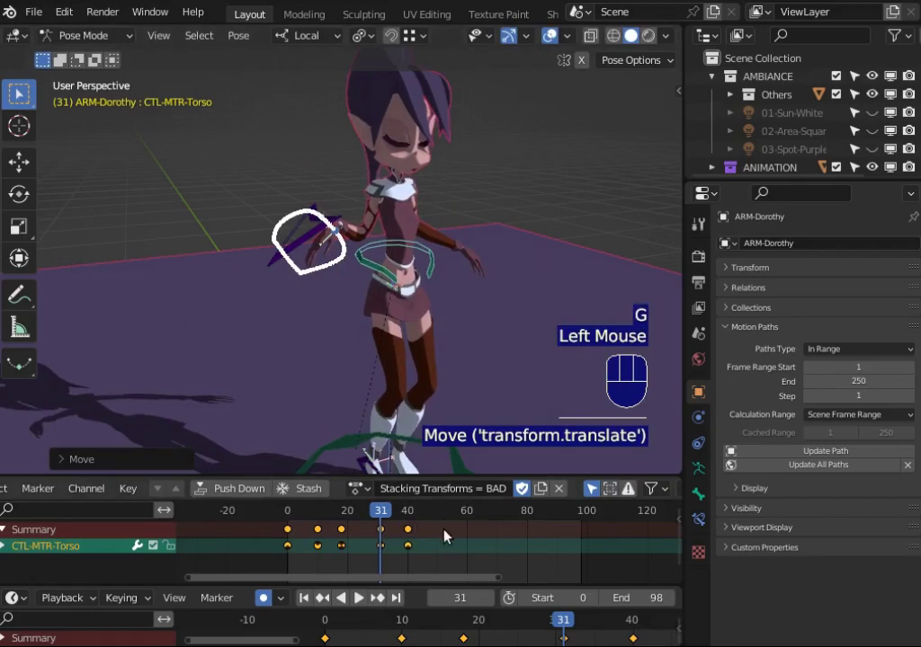
pyautogui.press('Right')
pyautogui.click(366, 515)
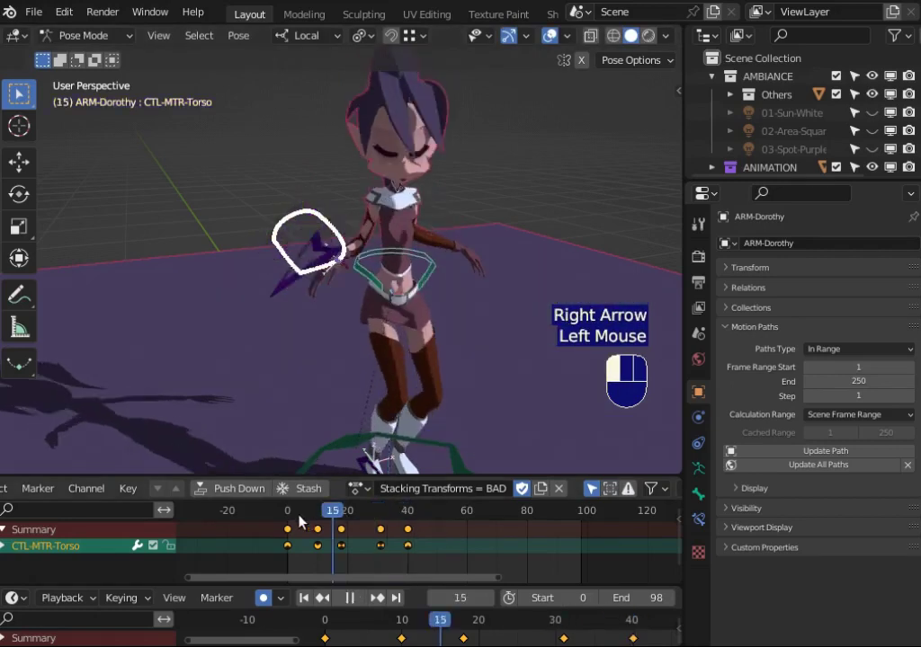
pyautogui.press('space')
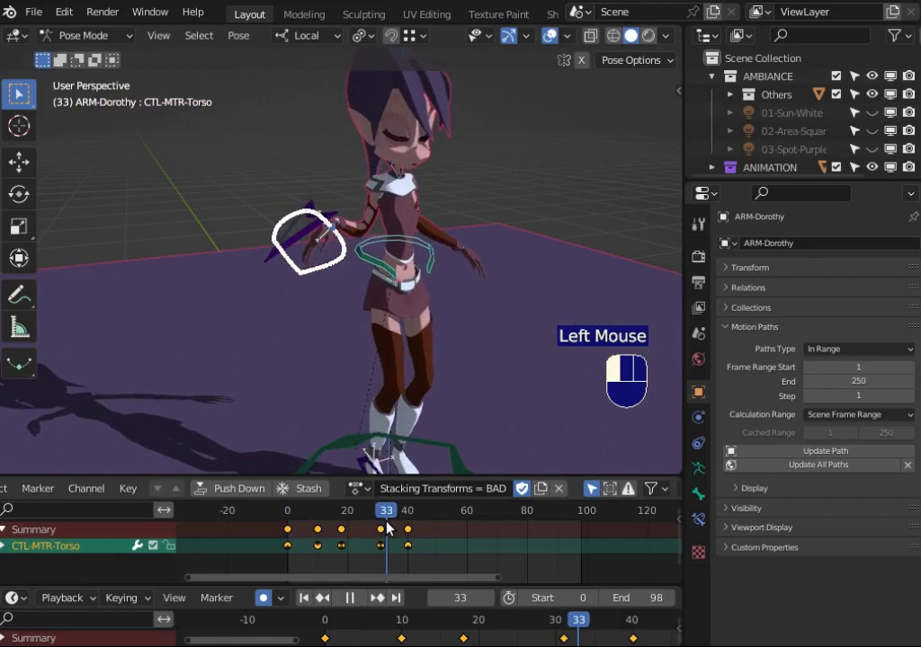
# Calculate the torso control's motion path at bone heads over the scene frame range, and scrub through the animation to frame 59.
pyautogui.keyDown('ctrl'); pyautogui.click(365, 260); pyautogui.keyUp('ctrl')
pyautogui.hotkey('ctrl', 't')
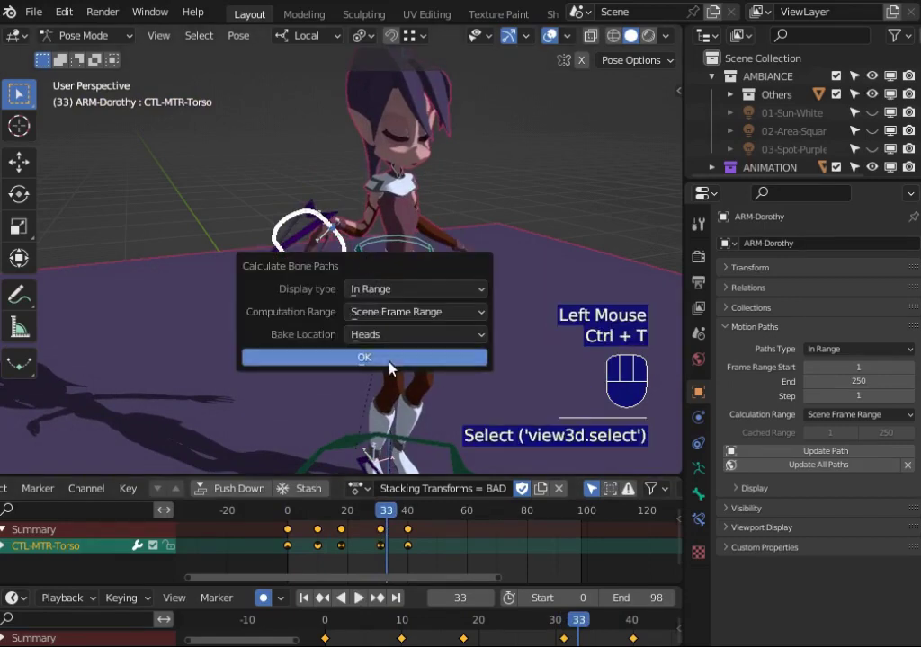
pyautogui.click(389, 360)
pyautogui.moveTo(349, 522); pyautogui.dragTo(407, 533)
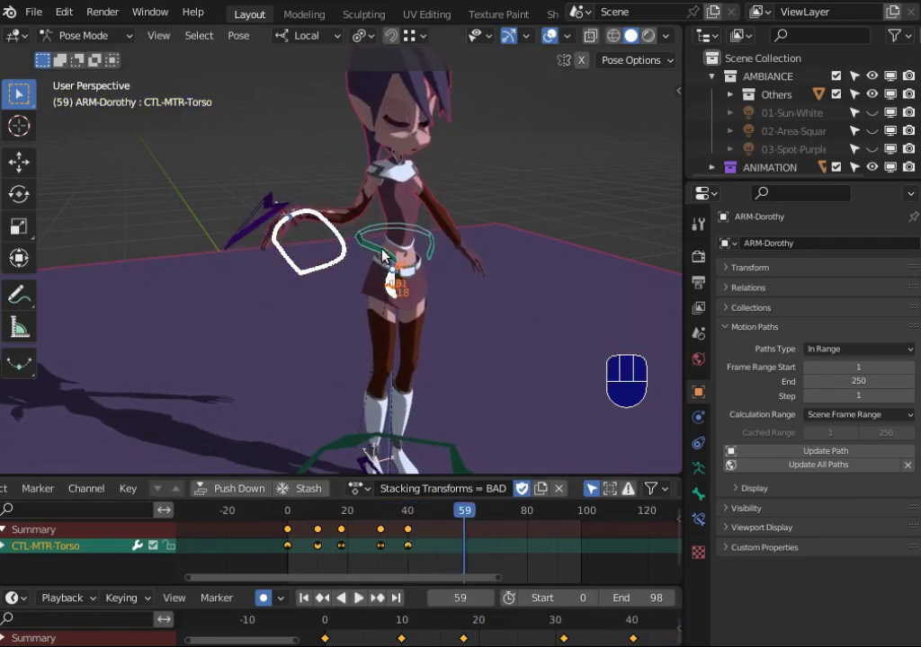
# At frame 55, move the torso control down and away from the hand's path so the new position is auto-keyed.
pyautogui.click(395, 286)
pyautogui.click(314, 270)
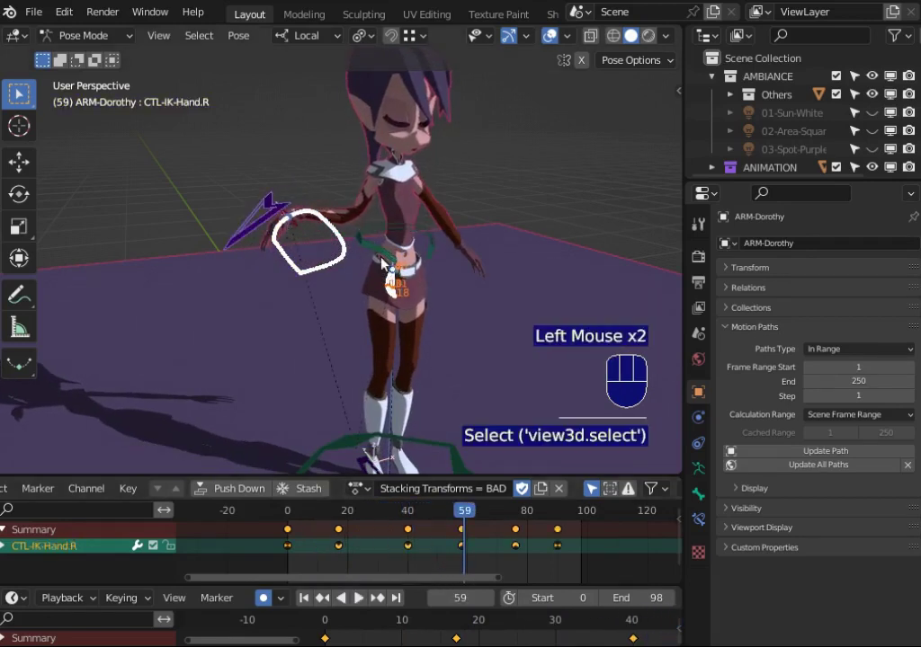
pyautogui.moveTo(482, 517); pyautogui.dragTo(449, 513)
pyautogui.click(416, 249)
pyautogui.click(361, 358)
pyautogui.press('g')
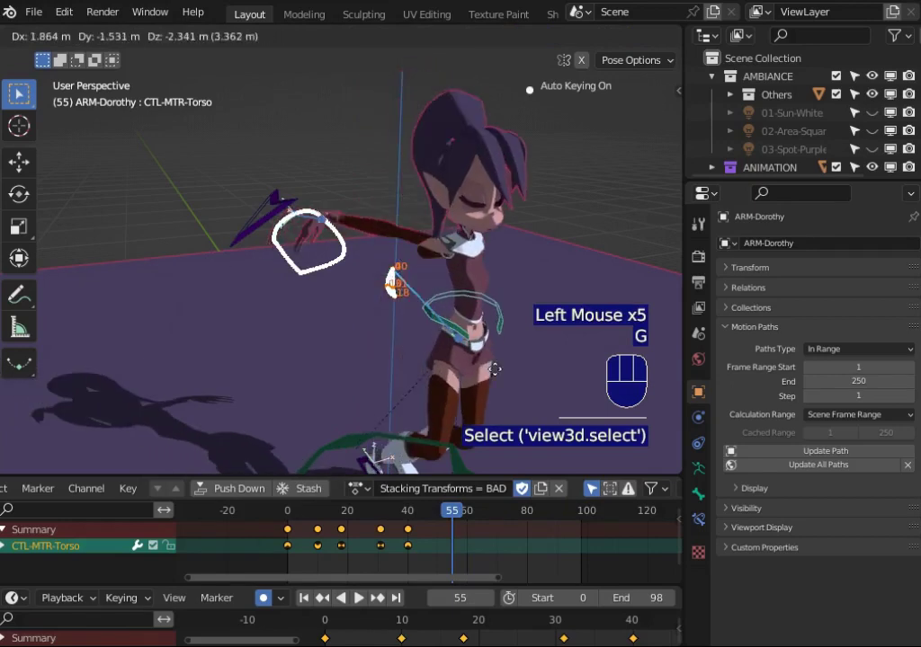
pyautogui.click(490, 373)
# Raise the torso control almost straight up at frame 74 to key another position.
pyautogui.moveTo(456, 510); pyautogui.dragTo(509, 512)
pyautogui.press('g')
pyautogui.click(458, 268)
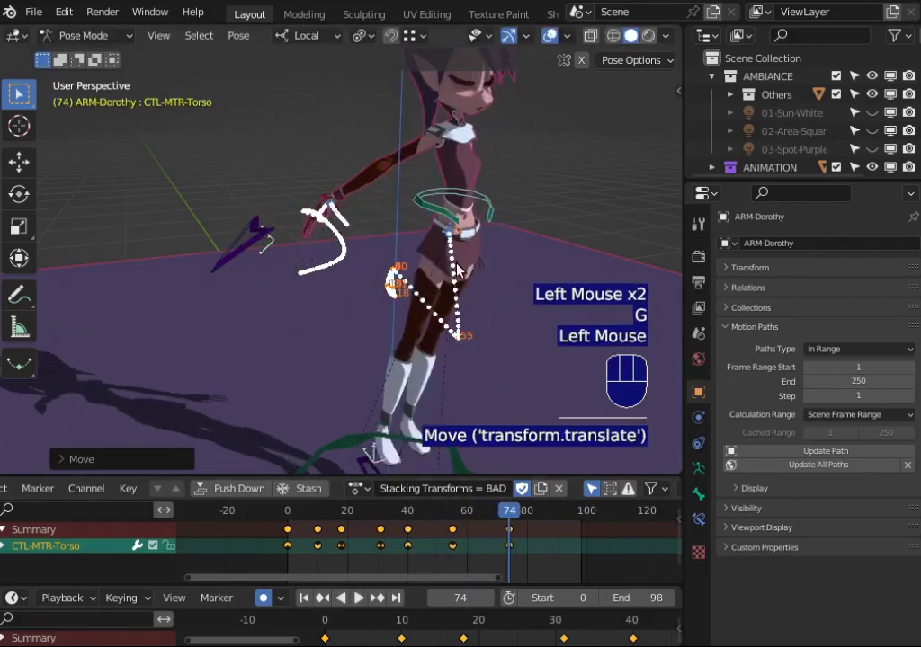
pyautogui.moveTo(461, 349); pyautogui.dragTo(428, 396, button='middle')
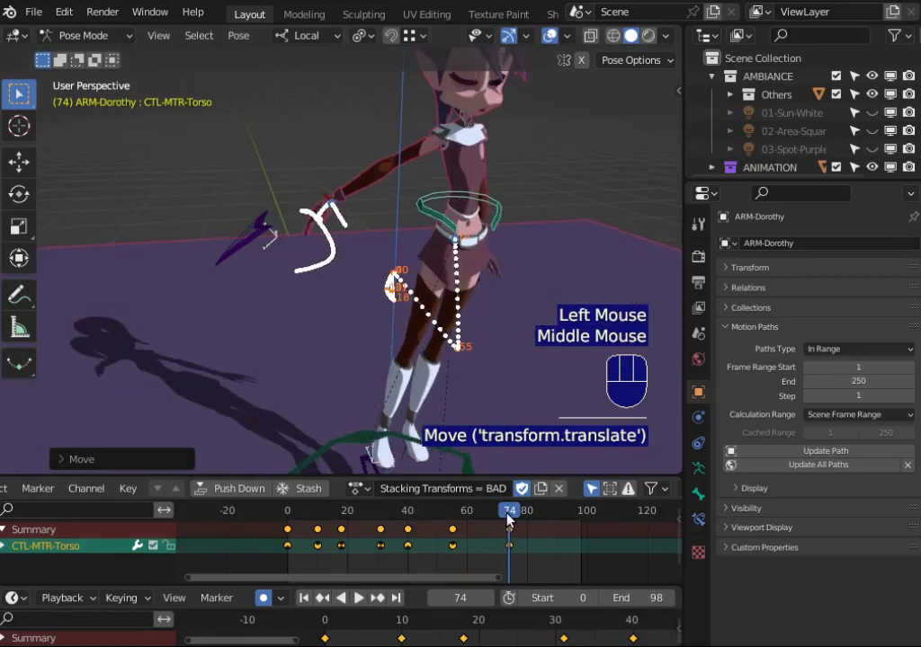
# At frame 88, move the torso control sideways to about X 4.35 m, Y -0.90 m, Z 1.26 m.
pyautogui.moveTo(517, 511); pyautogui.dragTo(551, 520)
pyautogui.press('g')
pyautogui.click(434, 337)
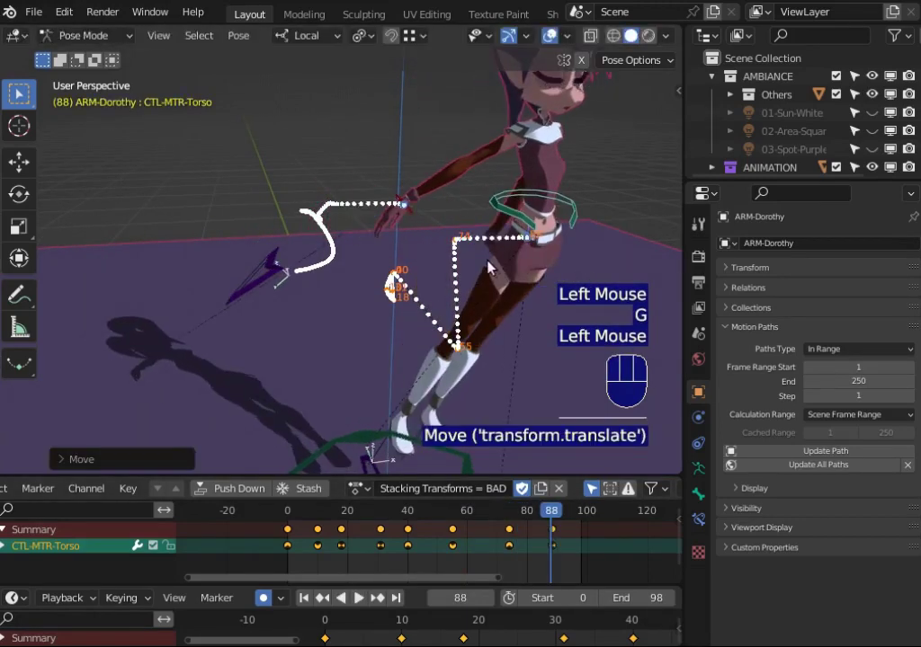
pyautogui.scroll(-1, 434, 337)
pyautogui.keyDown('shift'); pyautogui.moveTo(434, 337); pyautogui.dragTo(501, 261, button='middle'); pyautogui.keyUp('shift')
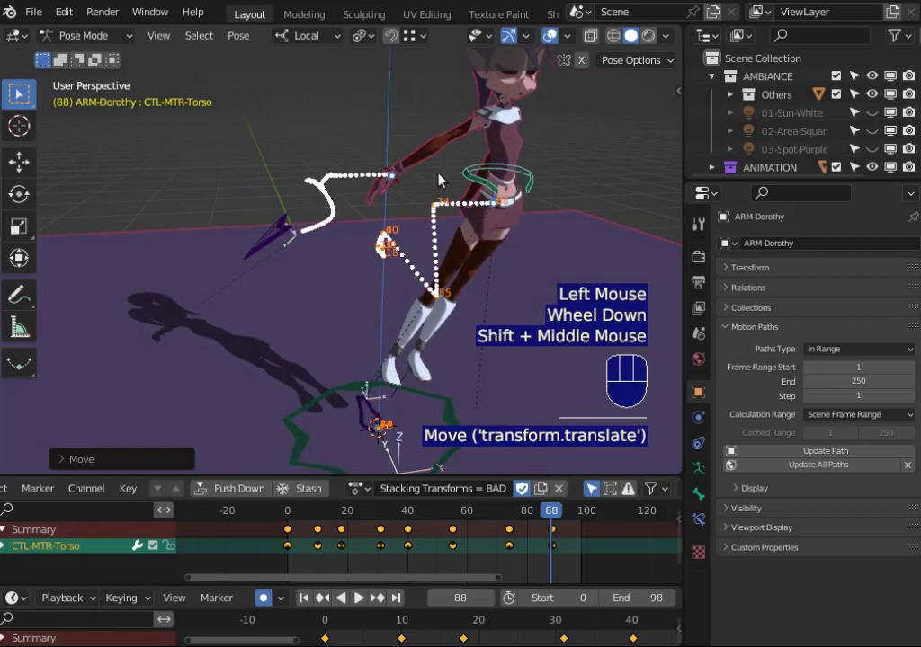
pyautogui.keyDown('shift'); pyautogui.moveTo(467, 173); pyautogui.dragTo(512, 175, button='middle'); pyautogui.keyUp('shift')
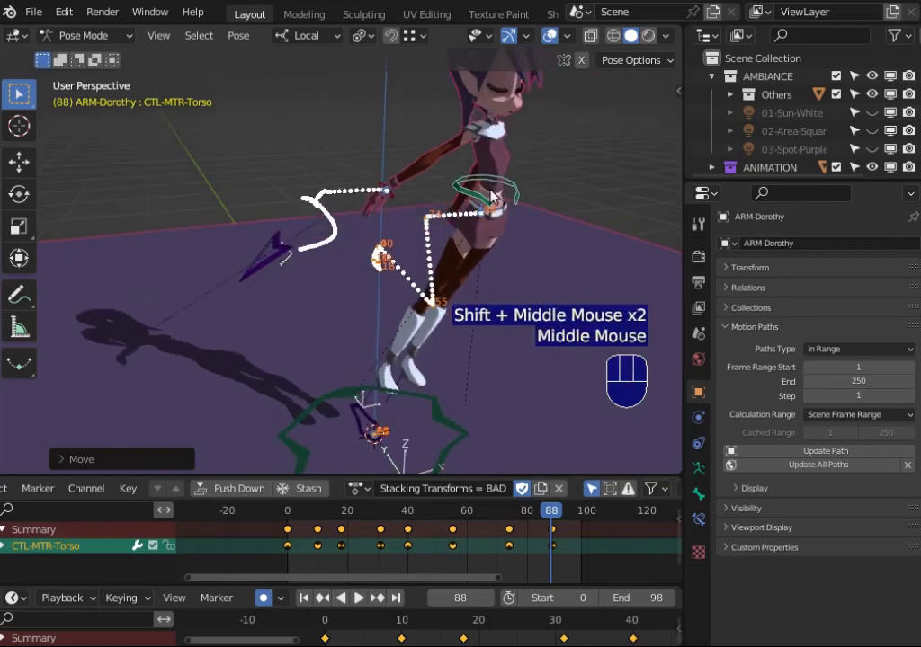
# Show the selected bone's transform values in the viewport, with layer management collapsed.
pyautogui.press('t')
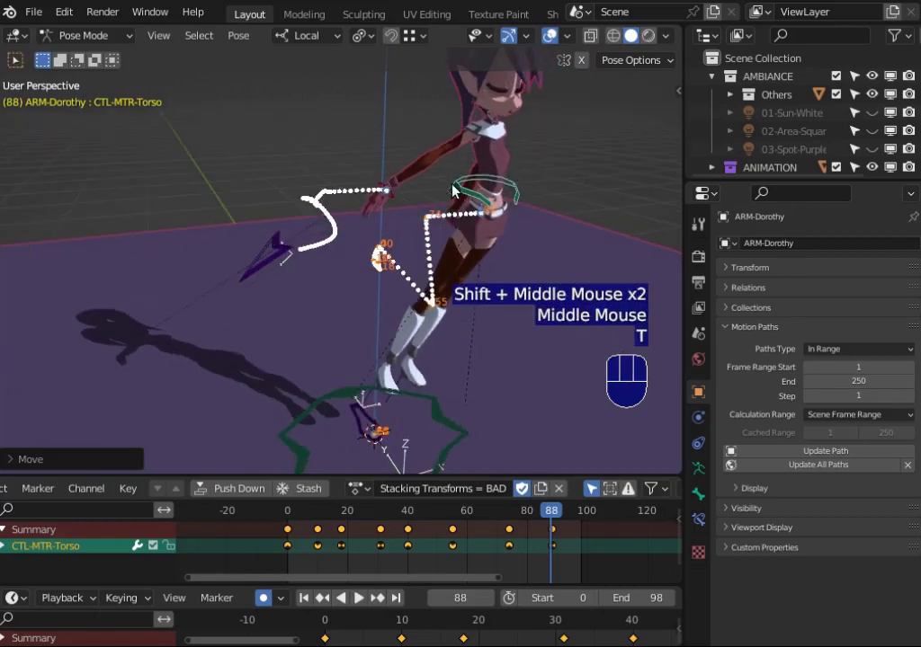
pyautogui.press('t')
pyautogui.press('n')
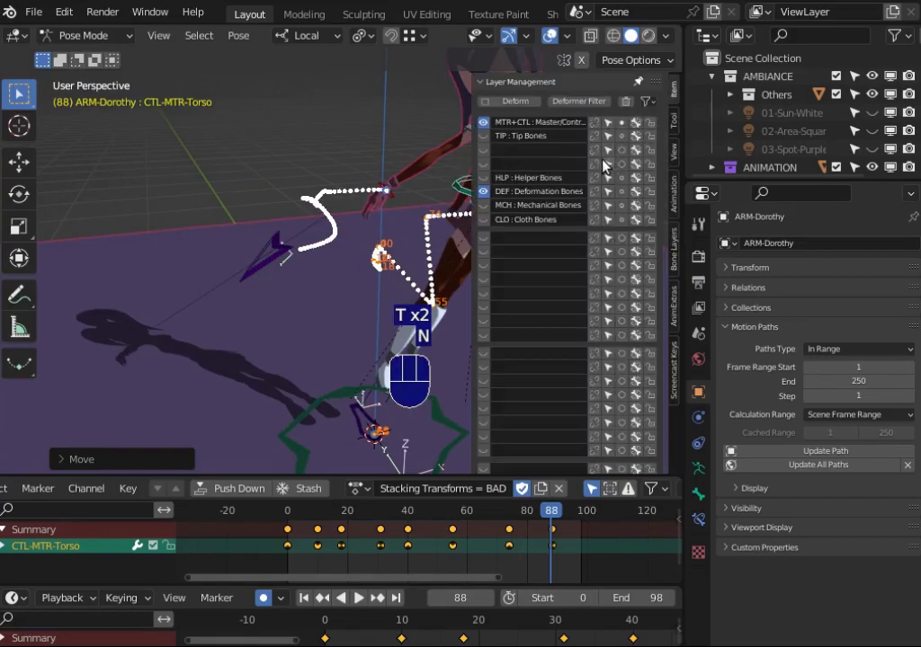
pyautogui.click(482, 84)
pyautogui.click(482, 100)
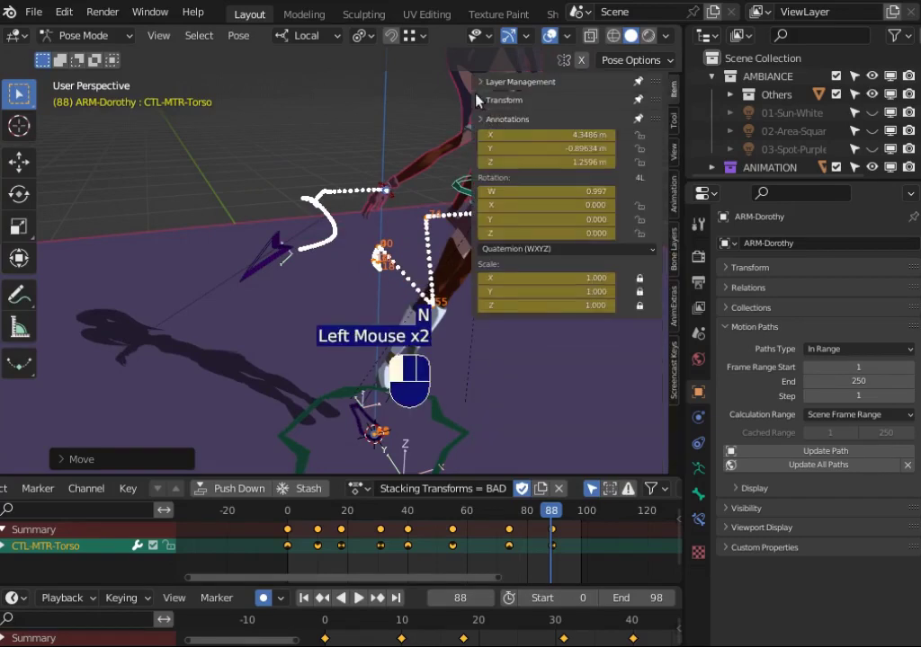
# Select the right wrist deformation bone and scrub the animation to examine its transform values against its motion path.
pyautogui.keyDown('shift'); pyautogui.moveTo(339, 148); pyautogui.dragTo(314, 175, button='middle'); pyautogui.keyUp('shift')
pyautogui.moveTo(509, 519); pyautogui.dragTo(541, 545)
pyautogui.keyDown('shift'); pyautogui.moveTo(300, 243); pyautogui.dragTo(269, 176, button='middle'); pyautogui.keyUp('shift')
pyautogui.click(333, 209)
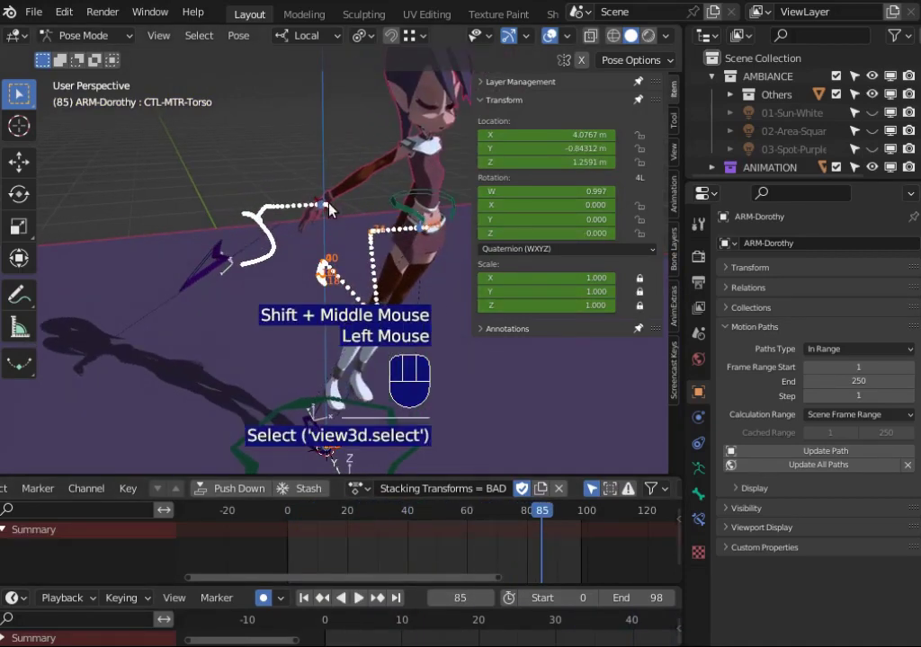
pyautogui.click(317, 210)
pyautogui.scroll(1, 315, 207)
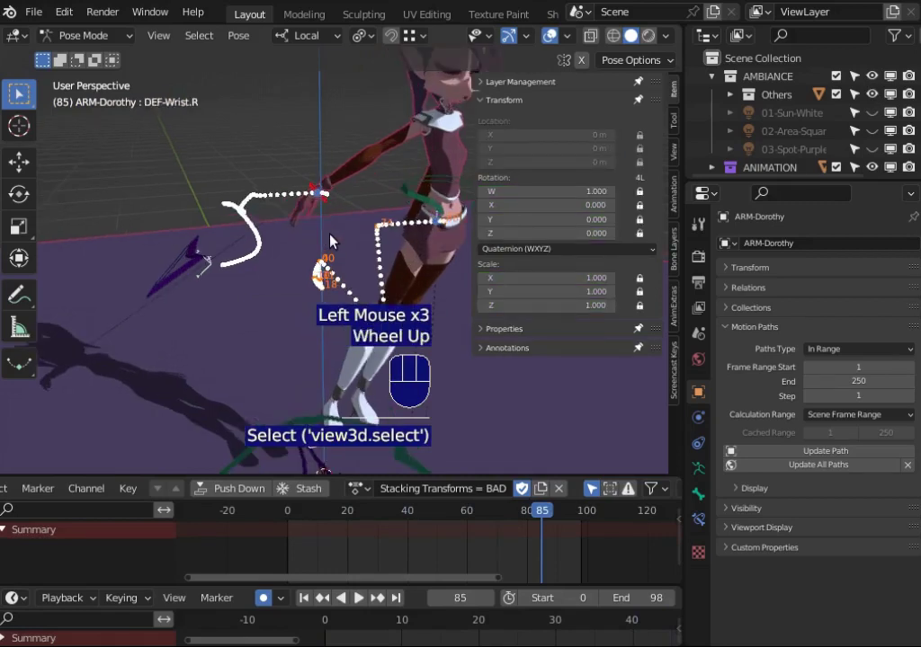
pyautogui.keyDown('shift'); pyautogui.moveTo(310, 201); pyautogui.dragTo(305, 211, button='middle'); pyautogui.keyUp('shift')
pyautogui.keyDown('shift'); pyautogui.moveTo(304, 289); pyautogui.dragTo(285, 308, button='middle'); pyautogui.keyUp('shift')
pyautogui.moveTo(550, 509); pyautogui.dragTo(375, 523)
pyautogui.moveTo(321, 529); pyautogui.dragTo(486, 544)
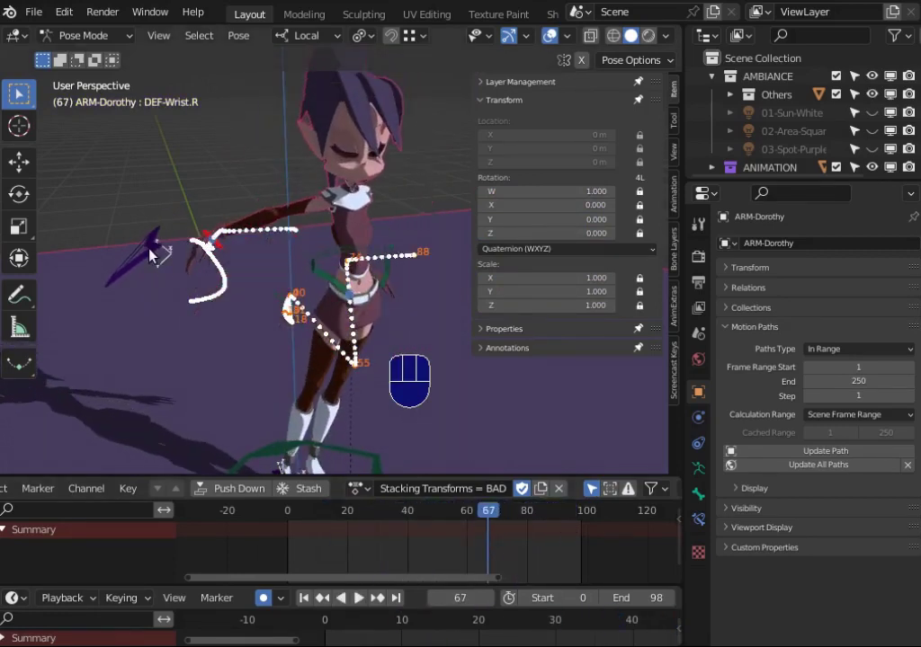
# Inspect the transform values of the right IK hand control and the torso control while scrubbing the later frames.
pyautogui.click(162, 259)
pyautogui.moveTo(435, 521); pyautogui.dragTo(560, 519)
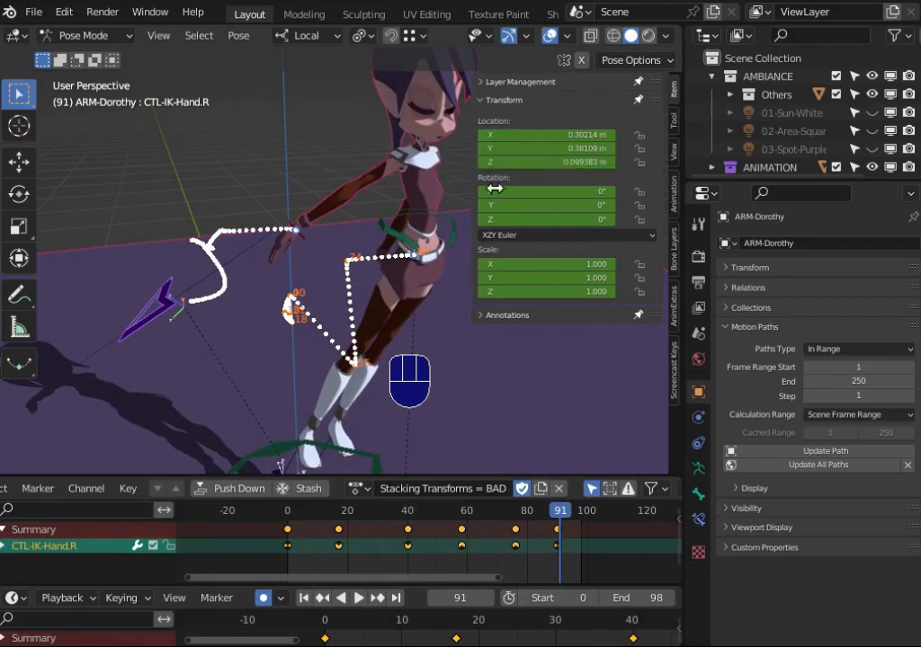
pyautogui.click(405, 241)
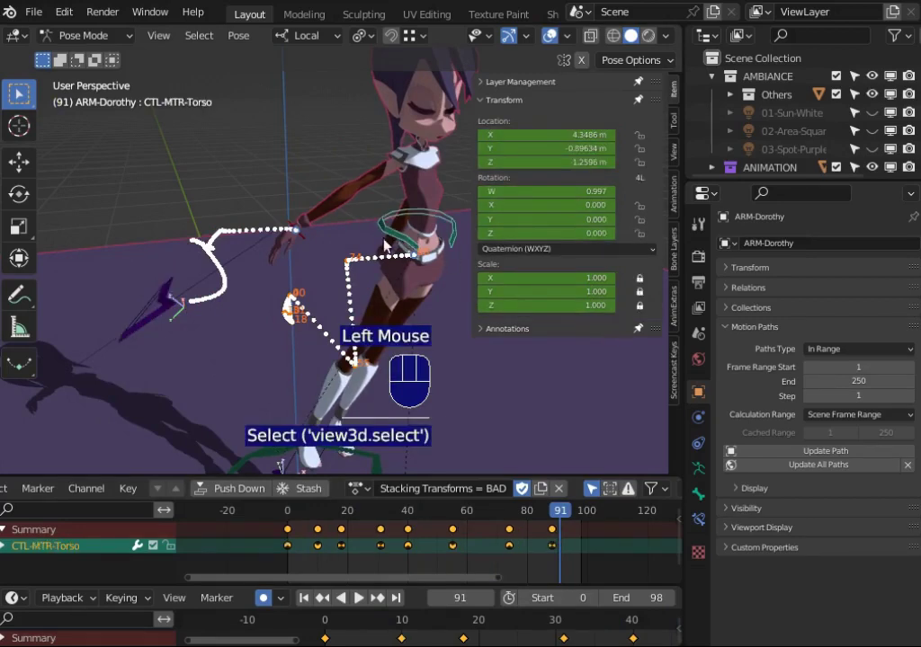
pyautogui.moveTo(560, 511); pyautogui.dragTo(531, 525)
# Unlock the location and rotation channels of the right wrist deformation bone and go to frame 68.
pyautogui.click(234, 241)
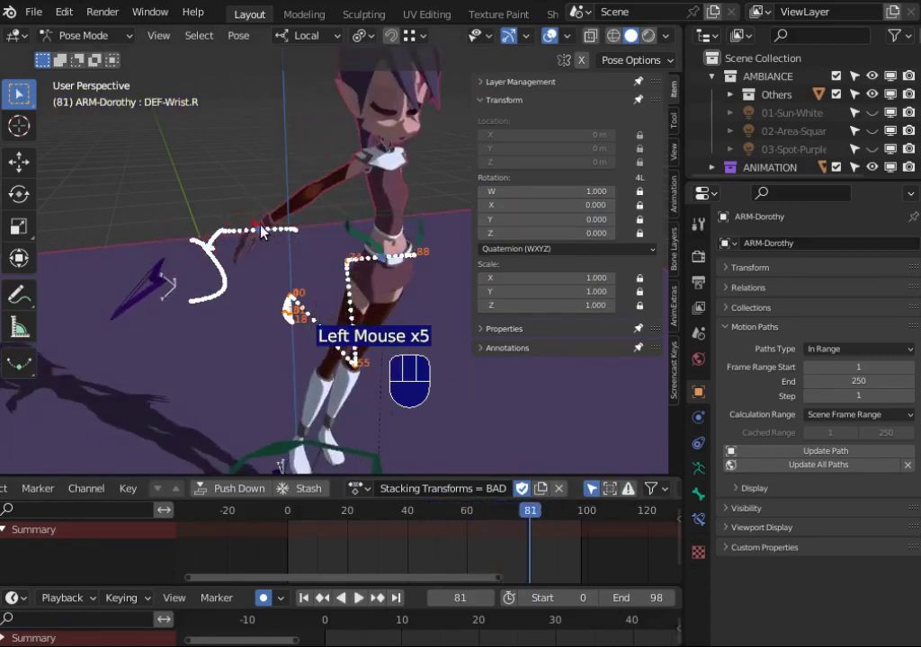
pyautogui.click(639, 134)
pyautogui.click(639, 148)
pyautogui.moveTo(640, 232); pyautogui.dragTo(641, 203)
pyautogui.moveTo(559, 525); pyautogui.dragTo(491, 529)
# Compare the right IK hand control with the wrist bone at frame 68 and try moving the torso control.
pyautogui.click(149, 272)
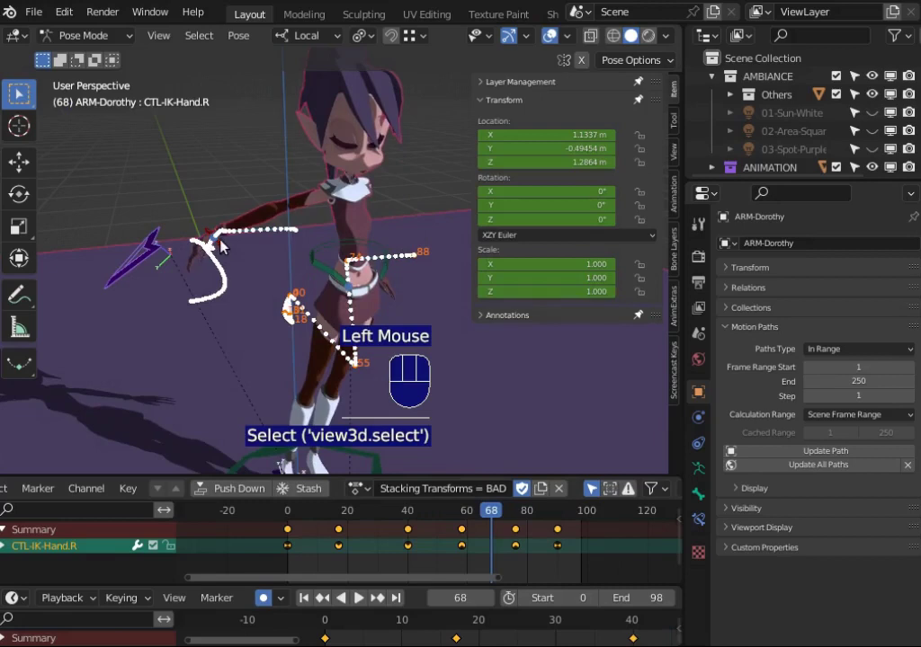
pyautogui.keyDown('shift'); pyautogui.click(158, 261); pyautogui.keyUp('shift')
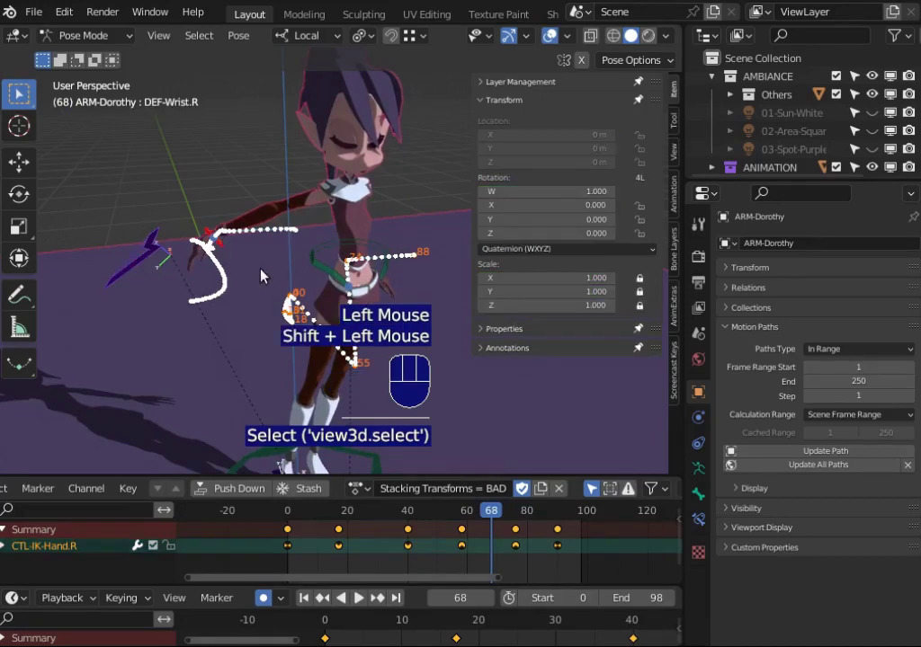
pyautogui.click(261, 275)
pyautogui.moveTo(262, 271); pyautogui.dragTo(273, 248, button='middle')
pyautogui.click(273, 248)
pyautogui.press('g')
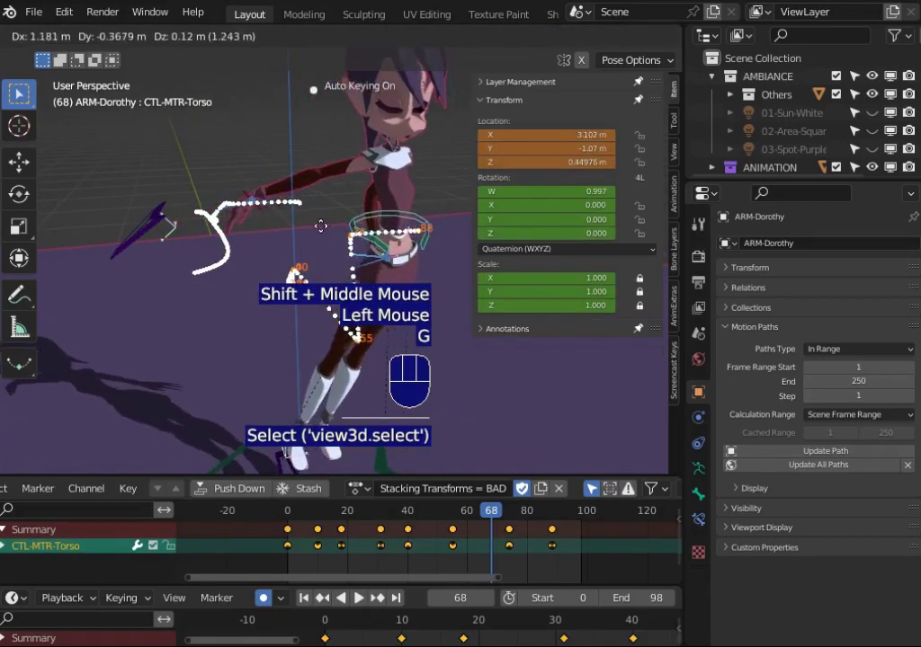
pyautogui.press('Escape')
# Key the root control at its zero position on frame 0.
pyautogui.scroll(-1, 270, 396)
pyautogui.keyDown('shift'); pyautogui.moveTo(270, 405); pyautogui.dragTo(265, 373, button='middle'); pyautogui.keyUp('shift')
pyautogui.click(261, 396)
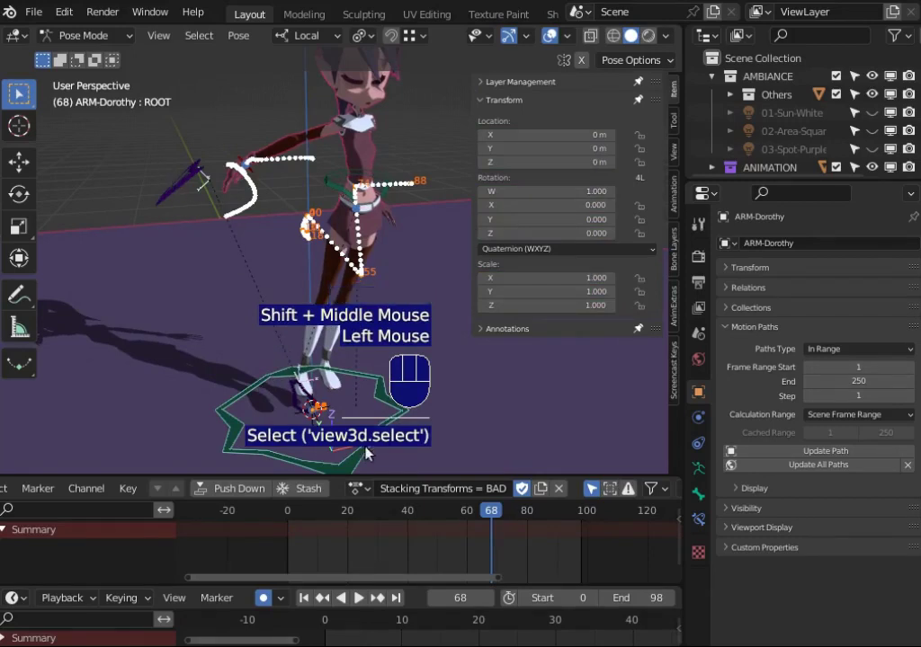
pyautogui.click(236, 511)
pyautogui.press('g')
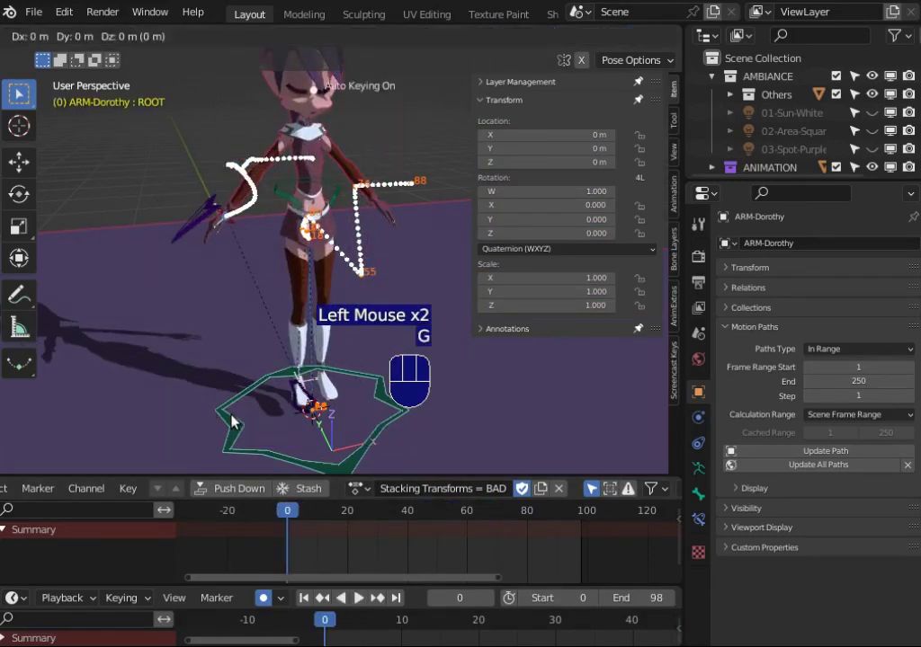
pyautogui.click(232, 421)
# Calculate a motion path for the right IK hand control alongside the existing paths.
pyautogui.click(192, 227)
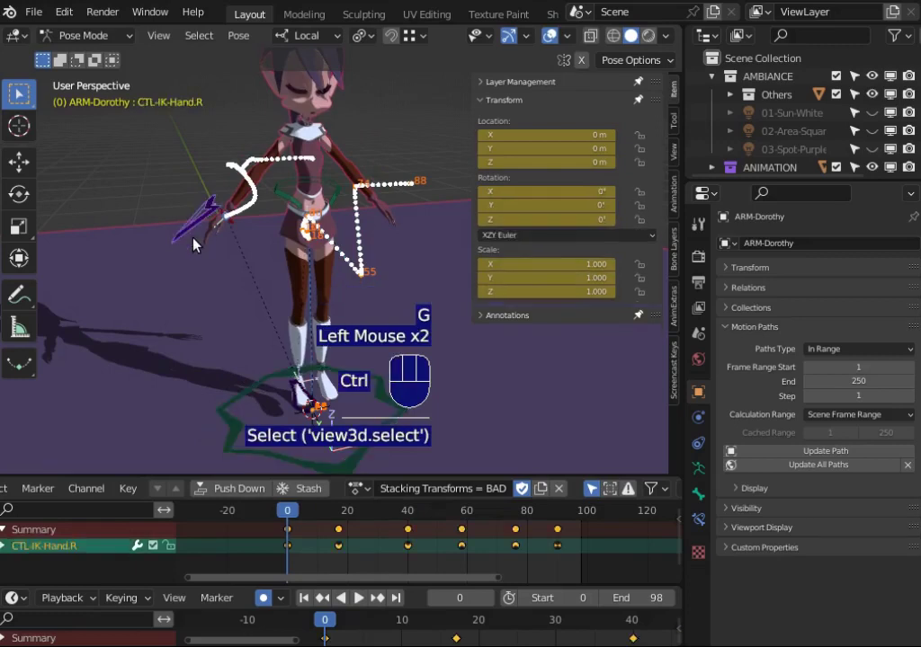
pyautogui.hotkey('ctrl', 't')
pyautogui.click(232, 342)
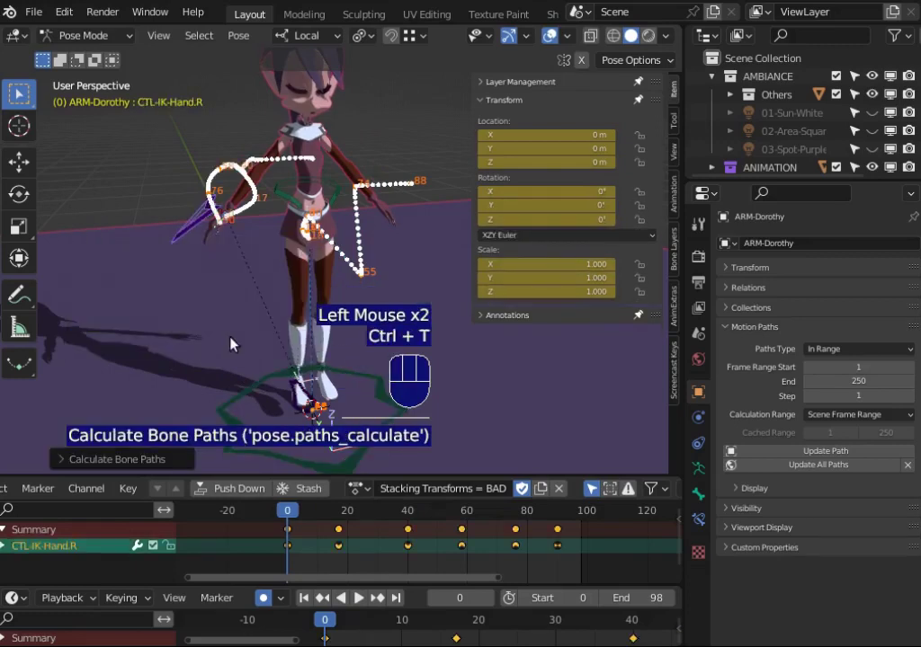
# Clear all bone motion paths and calculate a fresh one for the right IK hand control only.
pyautogui.middleClick(193, 227)
pyautogui.click(245, 227)
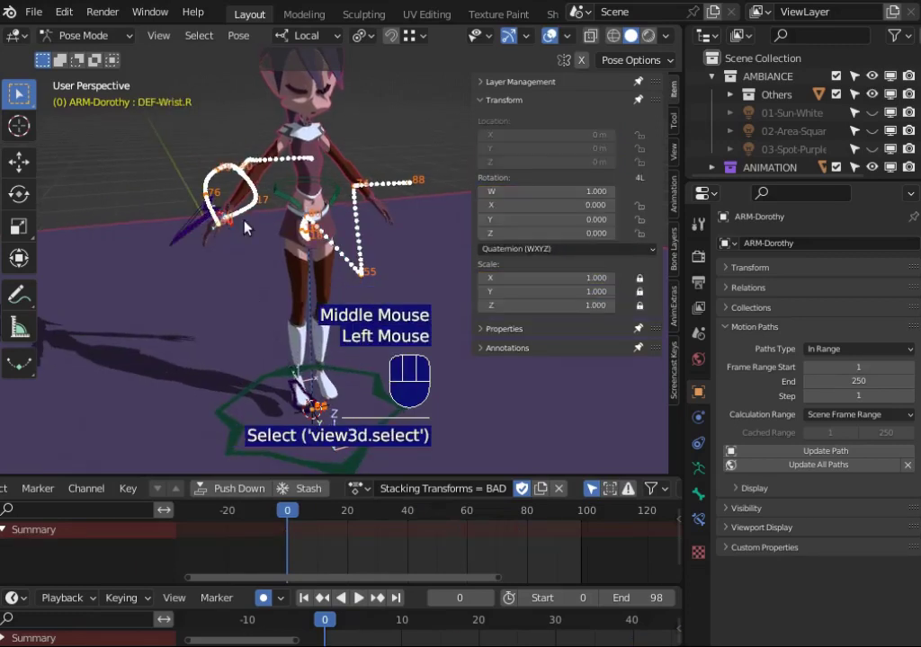
pyautogui.hotkey('alt', 't')
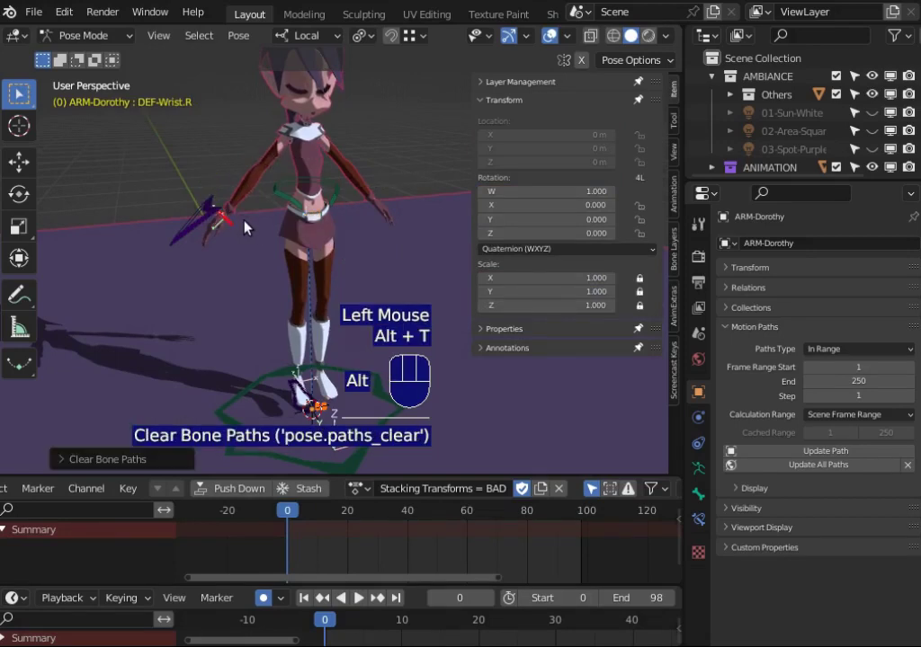
pyautogui.click(230, 238)
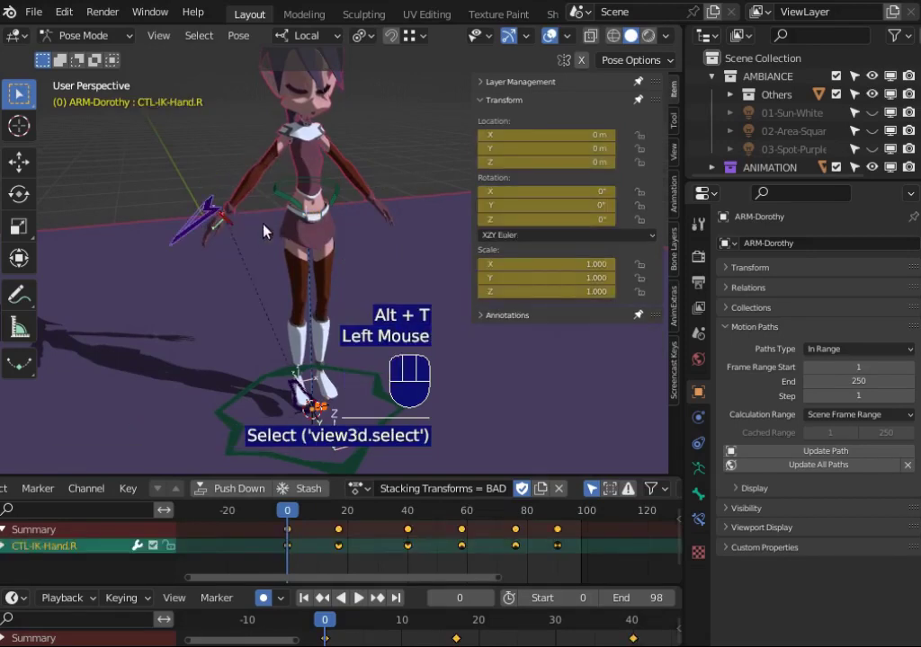
pyautogui.hotkey('ctrl', 't')
pyautogui.click(274, 337)
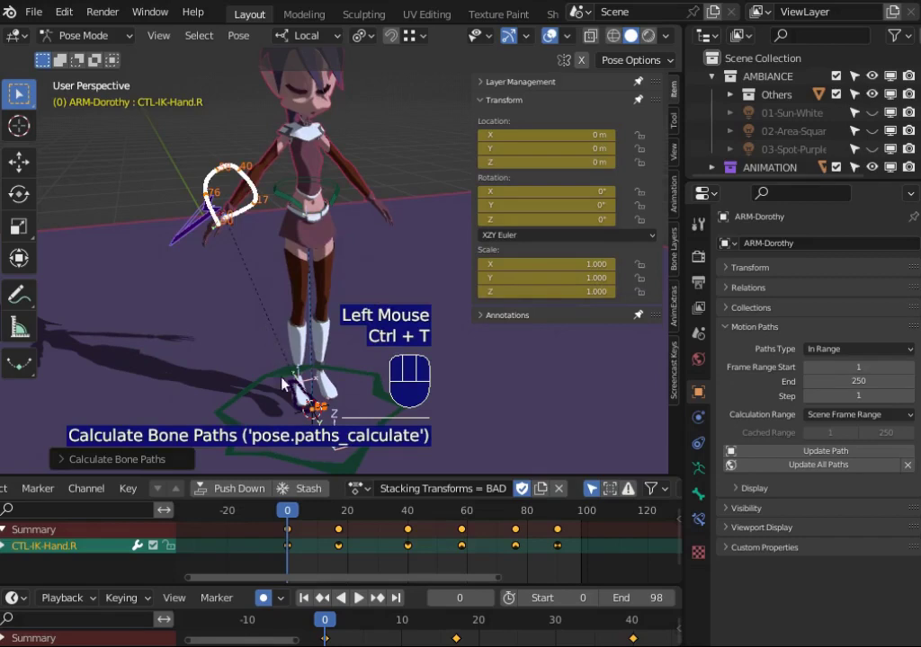
# Go to the hand control's keyframe at frame 40 and key the root control there at its zero position.
pyautogui.click(358, 598)
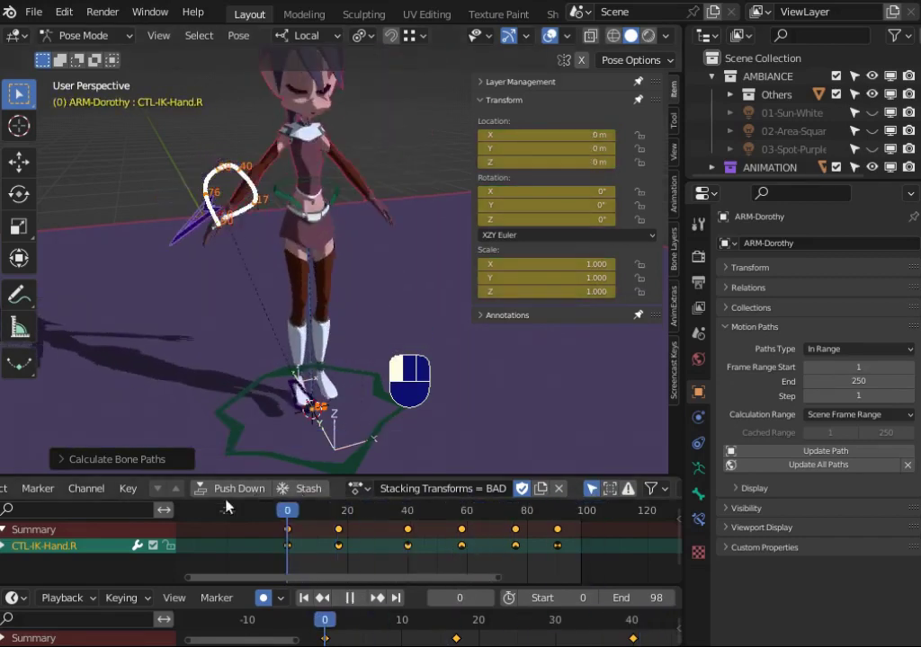
pyautogui.click(263, 458)
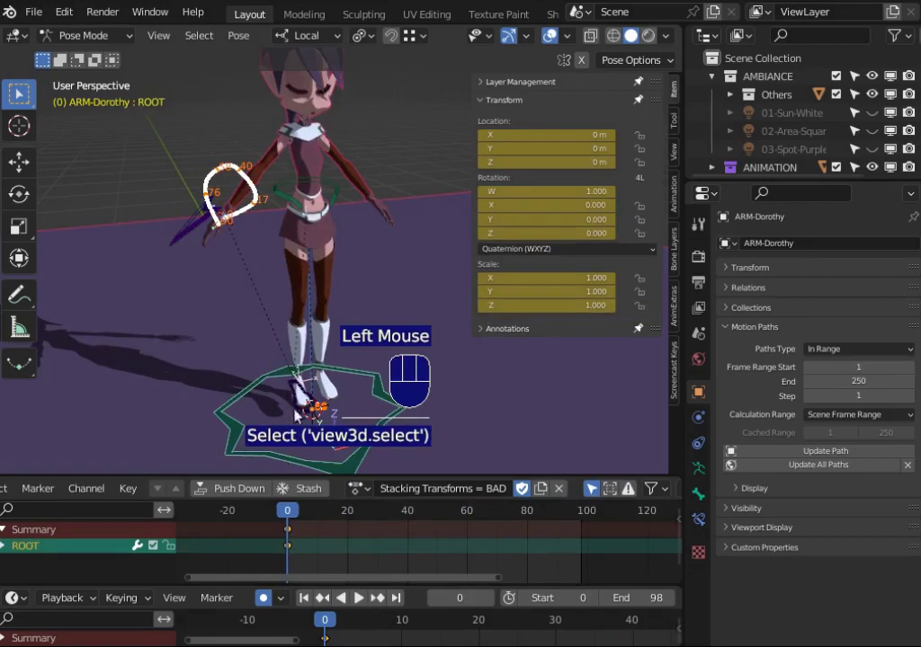
pyautogui.click(205, 224)
pyautogui.press('Right')
pyautogui.press('Right')
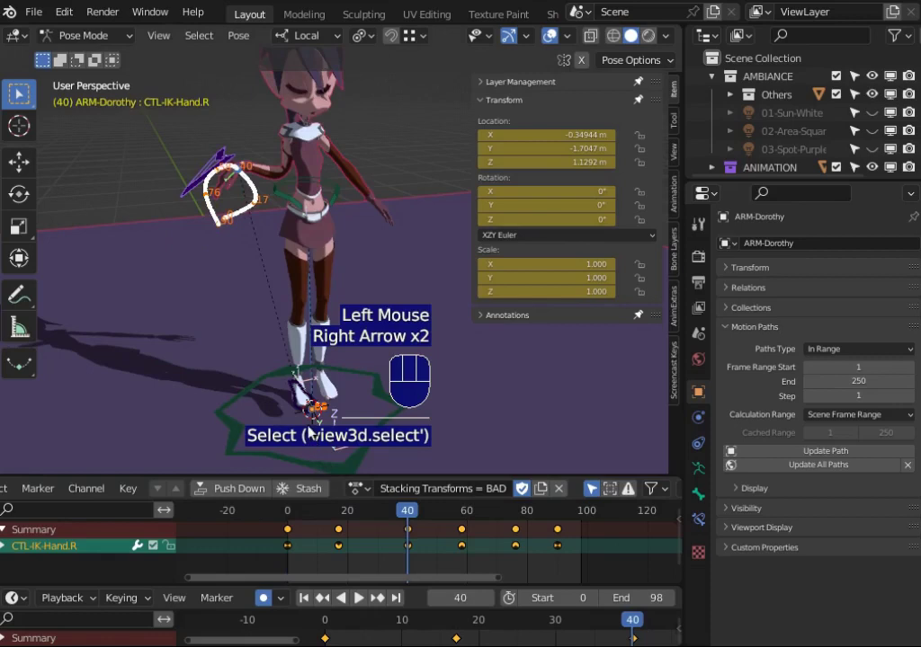
pyautogui.click(255, 387)
pyautogui.press('g')
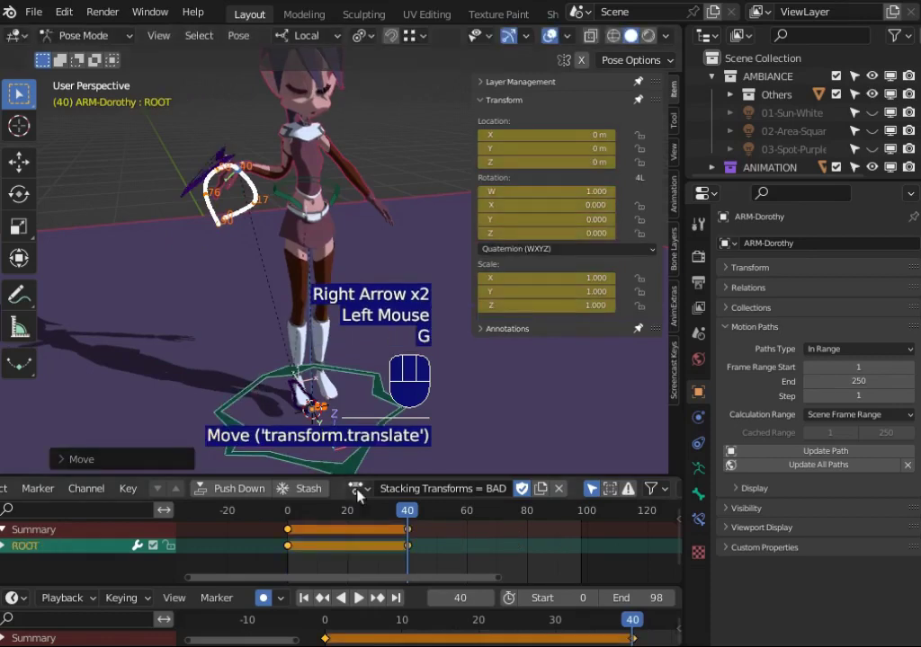
# Go to frame 59 and move the root control about 3.75 m along its local X axis, auto-keying it.
pyautogui.moveTo(423, 515); pyautogui.dragTo(464, 514)
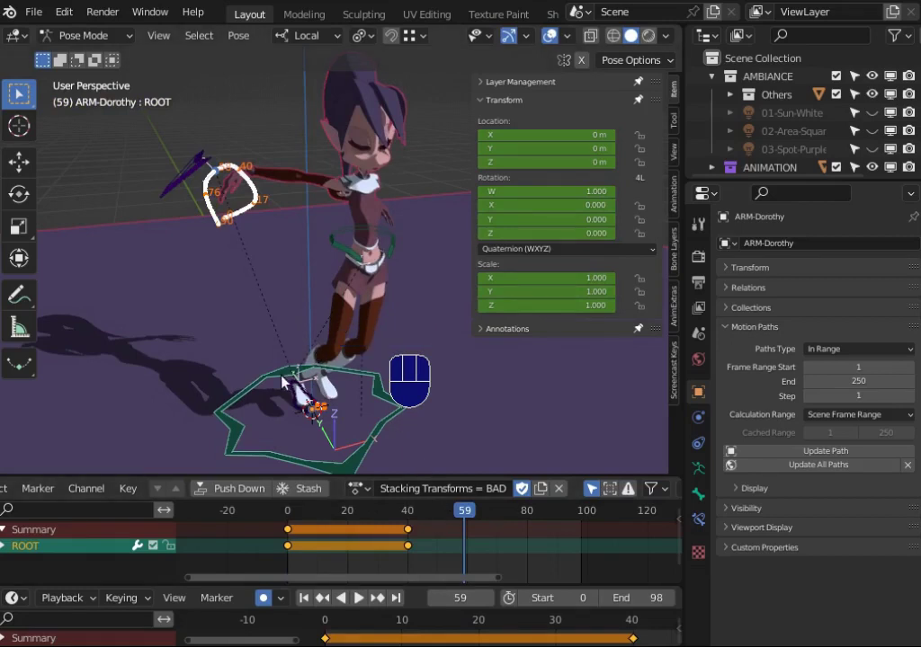
pyautogui.press('g')
pyautogui.press('x')
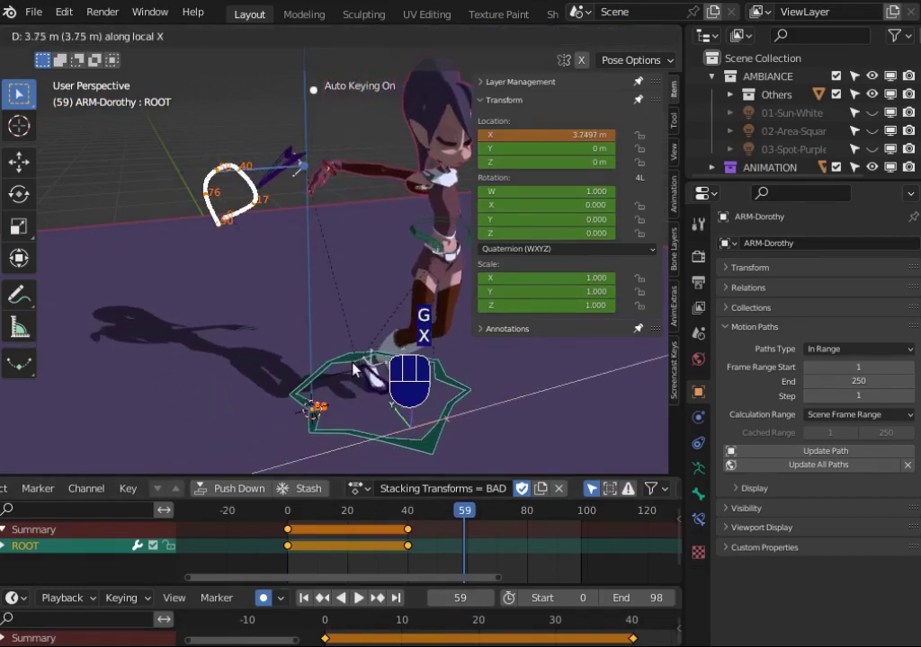
pyautogui.click(379, 350)
pyautogui.middleClick(378, 350)
# Raise the root control into a new keyed position at frame 72 and play back the resulting hand motion path.
pyautogui.moveTo(447, 513); pyautogui.dragTo(505, 517)
pyautogui.press('g')
pyautogui.click(396, 324)
pyautogui.keyDown('shift'); pyautogui.moveTo(396, 324); pyautogui.dragTo(418, 312, button='middle'); pyautogui.keyUp('shift')
pyautogui.click(341, 598)
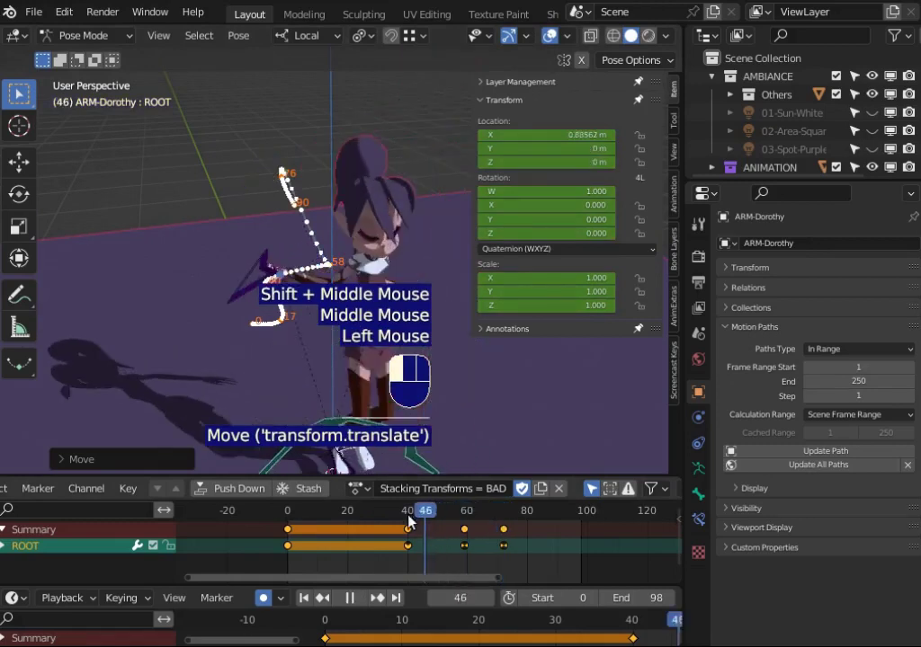
pyautogui.moveTo(439, 517); pyautogui.dragTo(505, 515)
# Delete the right IK hand control's keyframes at frames 76 and 90.
pyautogui.click(248, 190)
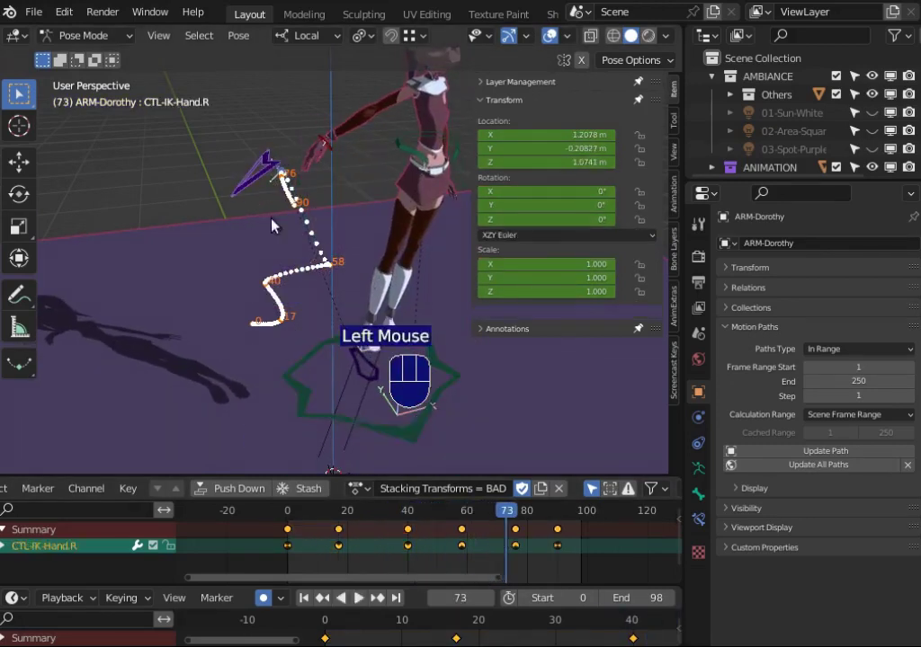
pyautogui.click(517, 528)
pyautogui.keyDown('shift'); pyautogui.click(558, 529); pyautogui.keyUp('shift')
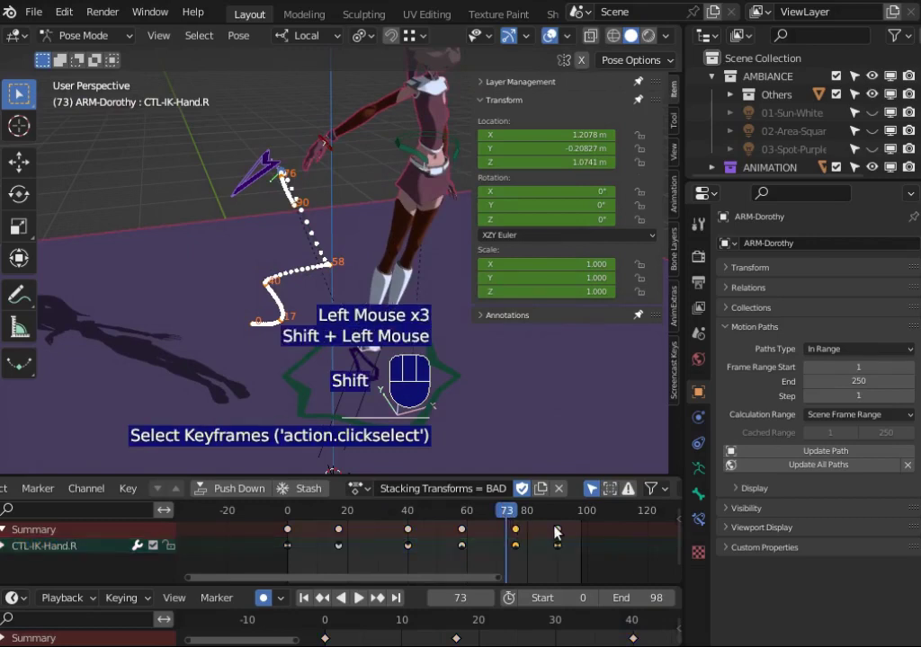
pyautogui.press('x')
pyautogui.click(508, 526)
# Key the right IK hand control at frame 67 at about X 0.56 m, Y -3.01 m, Z 1.66 m.
pyautogui.moveTo(504, 515)
pyautogui.mouseDown()
pyautogui.moveTo(465, 521)
pyautogui.moveTo(491, 520)
pyautogui.moveTo(468, 539)
pyautogui.moveTo(433, 522)
pyautogui.moveTo(311, 532)
pyautogui.moveTo(449, 548)
pyautogui.moveTo(470, 521)
pyautogui.moveTo(529, 515)
pyautogui.moveTo(488, 520)
pyautogui.mouseUp()
pyautogui.click(349, 529)
pyautogui.press('space')
pyautogui.moveTo(344, 324); pyautogui.dragTo(346, 297, button='middle')
pyautogui.scroll(1, 229, 221)
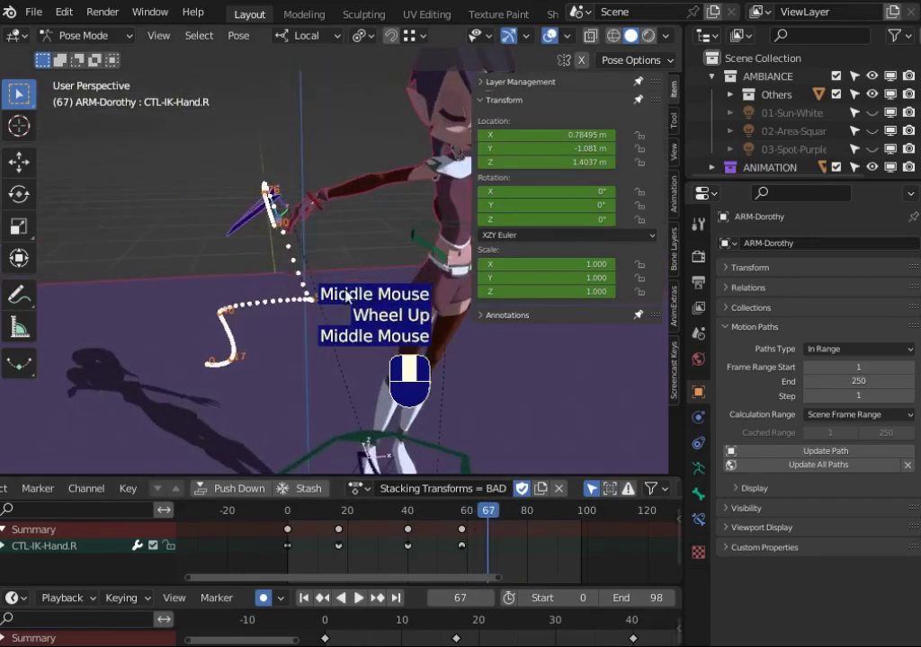
pyautogui.scroll(1, 299, 269)
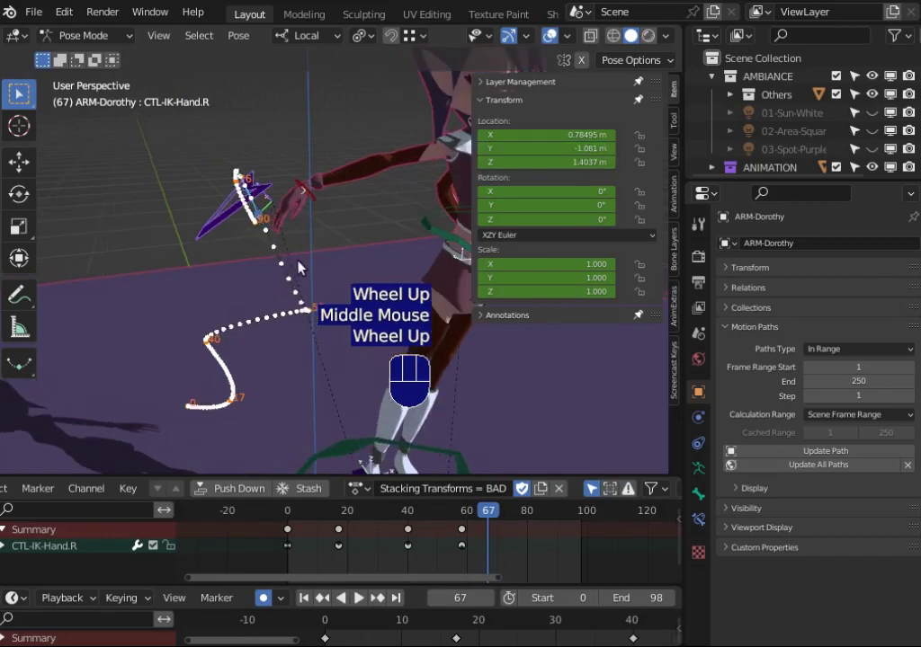
pyautogui.moveTo(406, 243); pyautogui.dragTo(402, 184, button='middle')
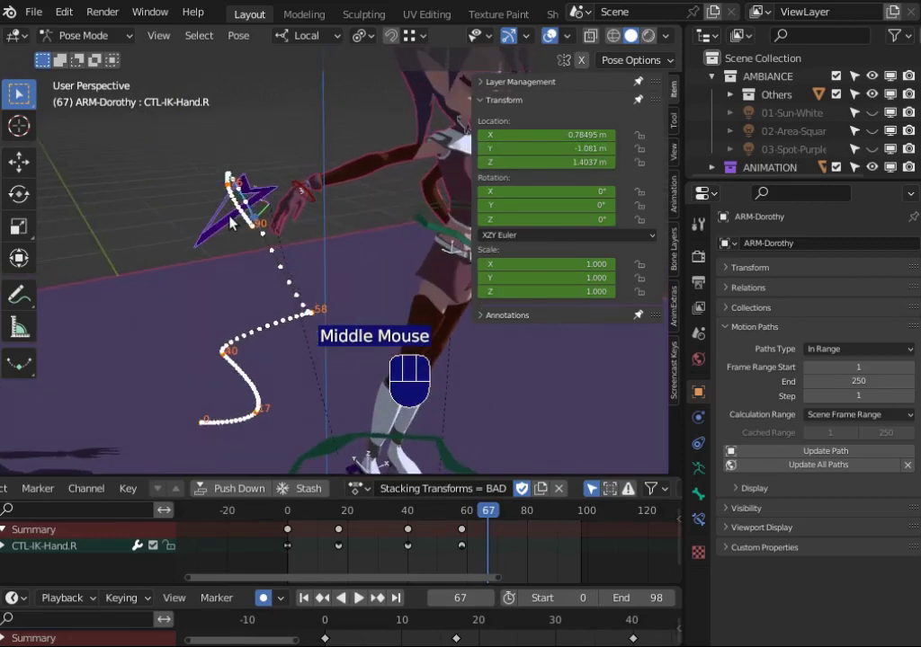
pyautogui.click(281, 219)
pyautogui.press('g')
pyautogui.click(461, 434)
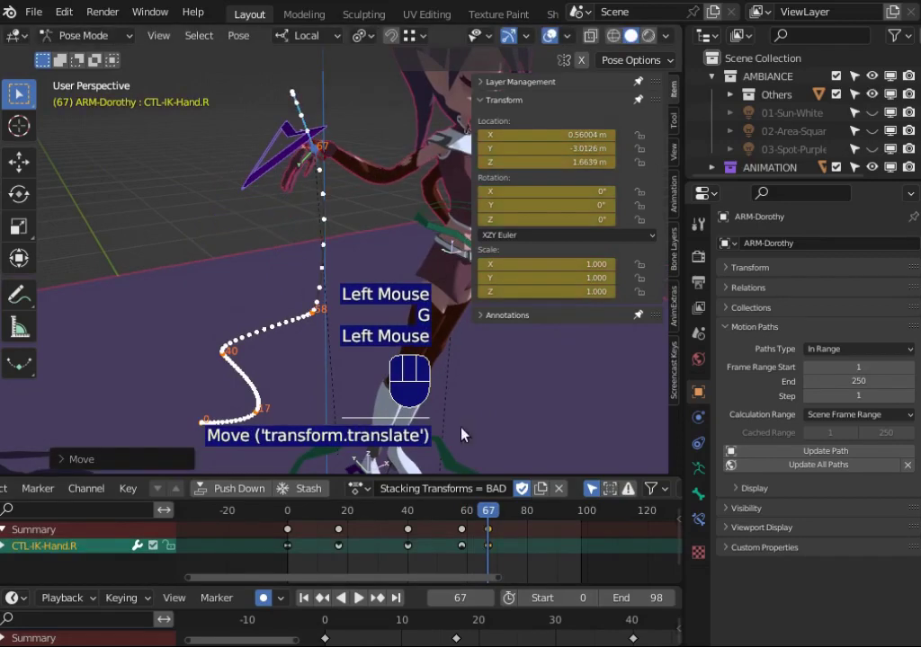
# Reposition and key the right IK hand control at frames 74 and 85, curving its motion path toward the legs.
pyautogui.click(508, 511)
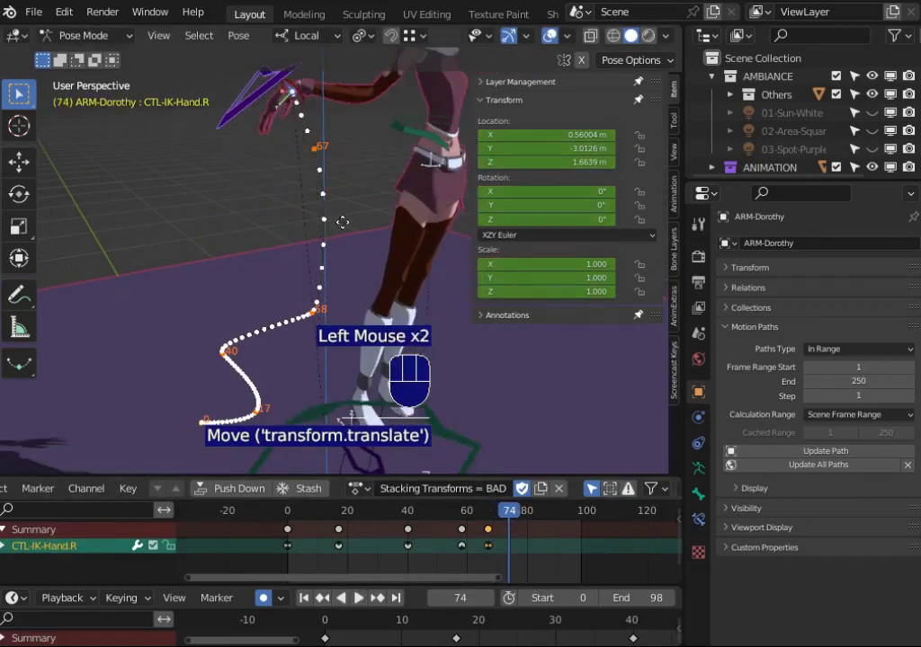
pyautogui.press('g')
pyautogui.click(491, 438)
pyautogui.moveTo(510, 511); pyautogui.dragTo(541, 511)
pyautogui.press('g')
pyautogui.click(520, 467)
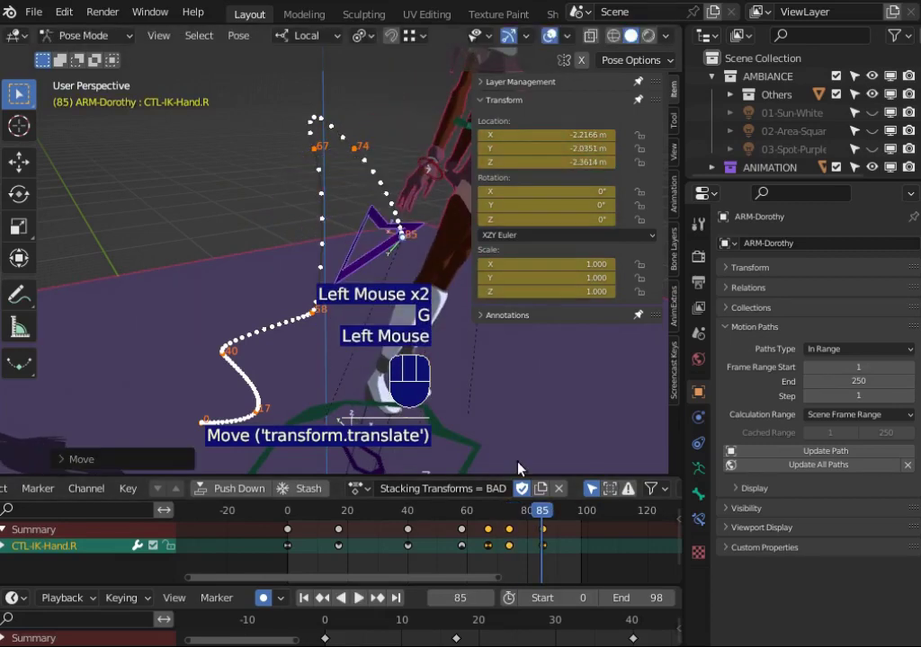
# Key the right IK hand control at frame 94 at about X -1.70 m, Y -1.24 m, Z -1.89 m.
pyautogui.click(567, 511)
pyautogui.press('g')
pyautogui.click(364, 270)
pyautogui.scroll(-2, 500, 468)
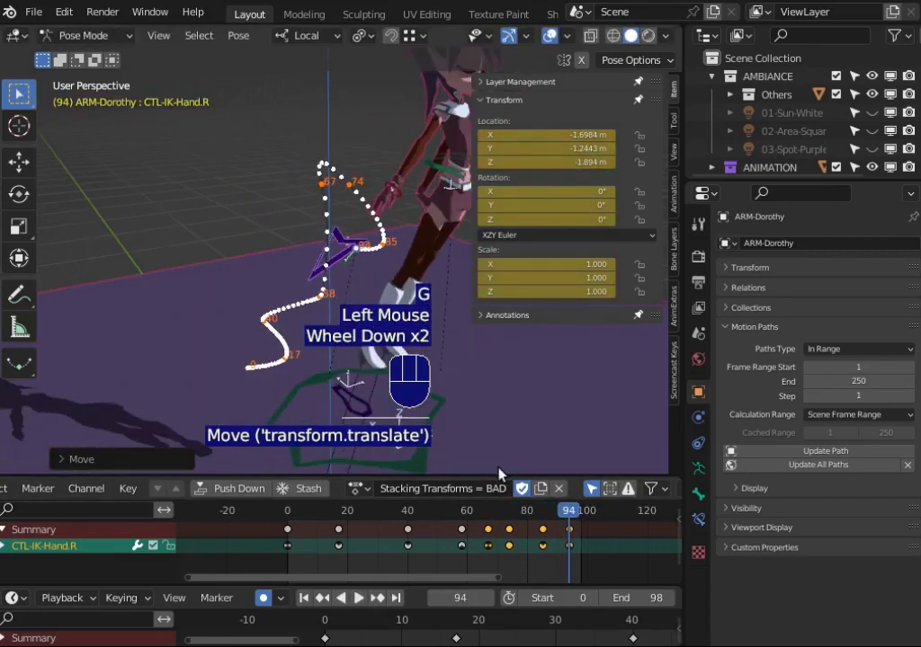
# Scrub back through the animation to examine the hand's motion path, and select the torso control to inspect its keyframes.
pyautogui.moveTo(573, 510); pyautogui.dragTo(483, 510)
pyautogui.moveTo(306, 221); pyautogui.dragTo(218, 254, button='middle')
pyautogui.moveTo(493, 511); pyautogui.dragTo(454, 524)
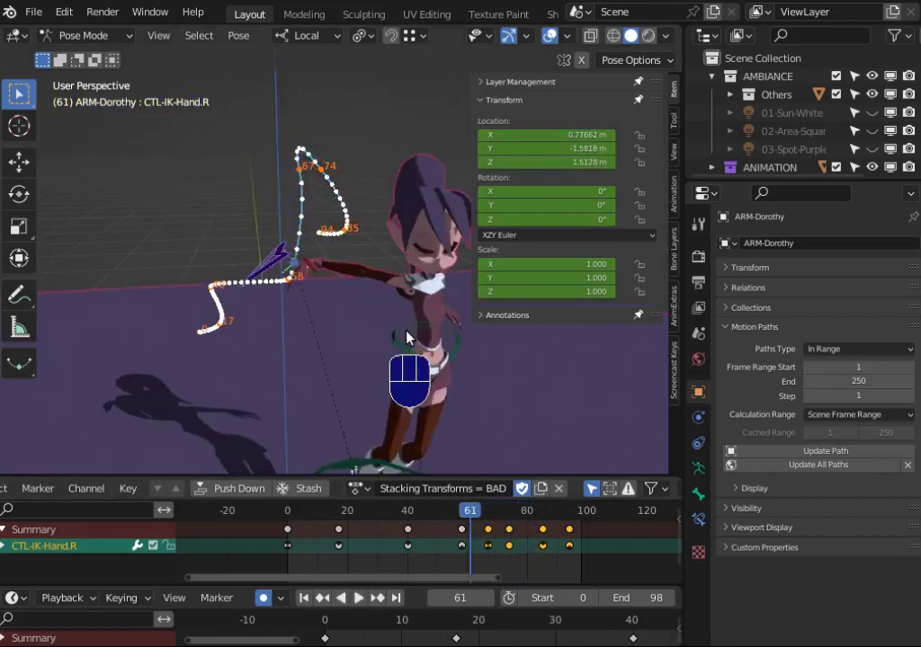
pyautogui.press('g')
pyautogui.press('Escape')
pyautogui.click(458, 355)
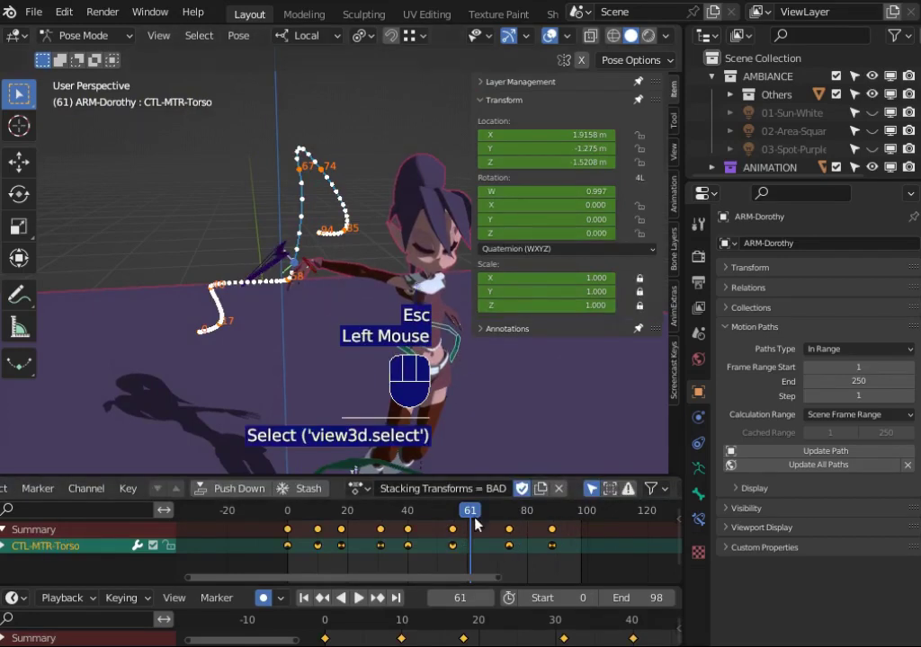
pyautogui.click(433, 511)
pyautogui.moveTo(431, 511); pyautogui.dragTo(452, 422)
pyautogui.scroll(-2, 389, 382)
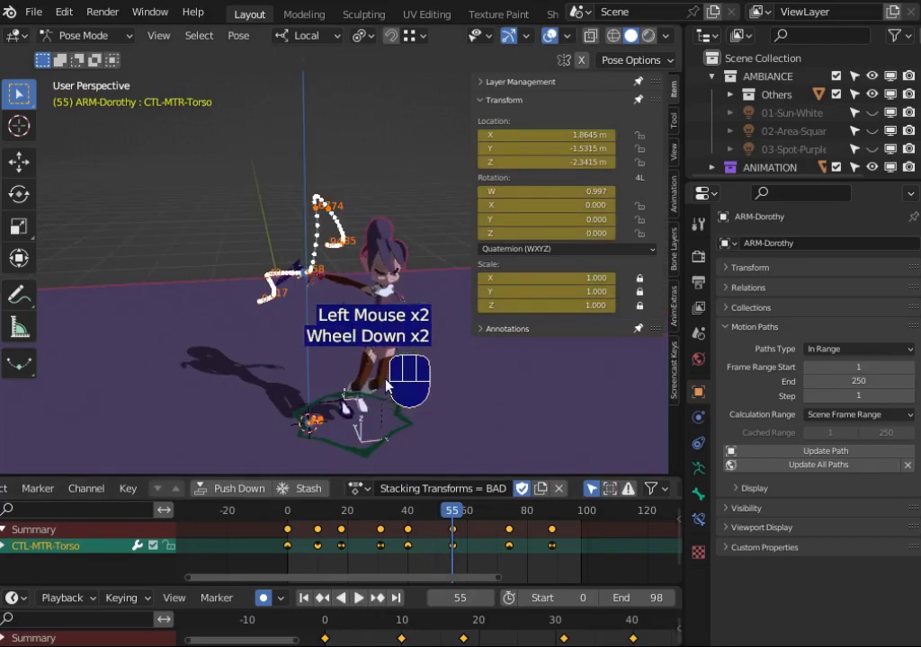
# Calculate the root control's motion path with In Range display, Scene Frame Range and Heads as bake location.
pyautogui.click(331, 446)
pyautogui.hotkey('ctrl', 't')
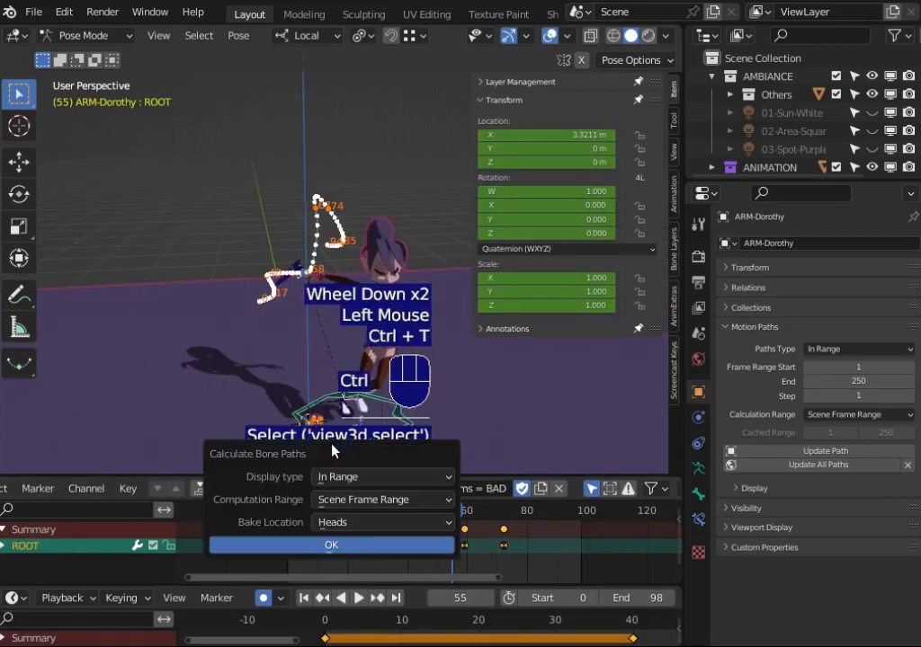
pyautogui.click(353, 545)
pyautogui.moveTo(293, 385); pyautogui.dragTo(297, 270, button='middle')
pyautogui.scroll(1, 305, 328)
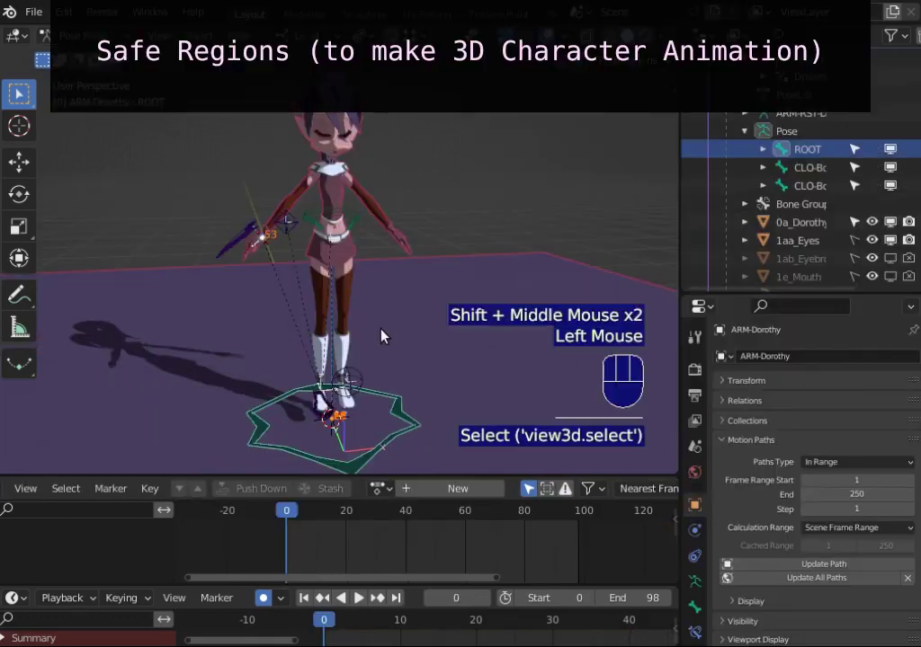
# Pose and key the right IK hand control at frames 0, 12, 37 and 49 in the safe-region demo.
pyautogui.click(233, 241)
pyautogui.moveTo(233, 241); pyautogui.dragTo(228, 155, button='middle')
pyautogui.press('g')
pyautogui.click(219, 209)
pyautogui.moveTo(286, 532); pyautogui.dragTo(432, 511)
pyautogui.press('g')
pyautogui.click(270, 178)
pyautogui.press('g')
pyautogui.click(253, 286)
pyautogui.press('g')
pyautogui.click(208, 254)
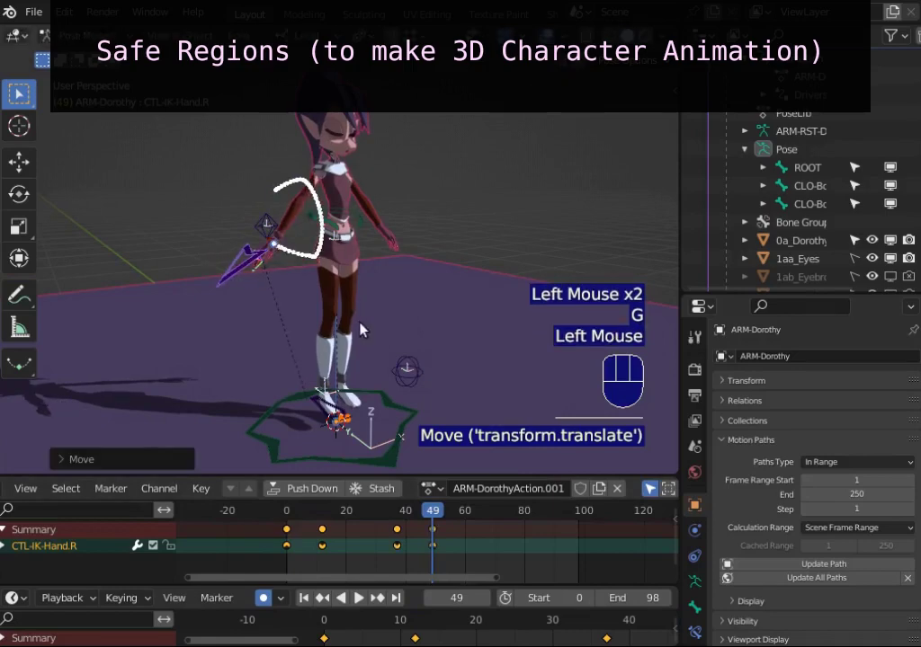
# Box-select the character's upper-body controls at frame 52 and the keyframe range that follows.
pyautogui.click(317, 232)
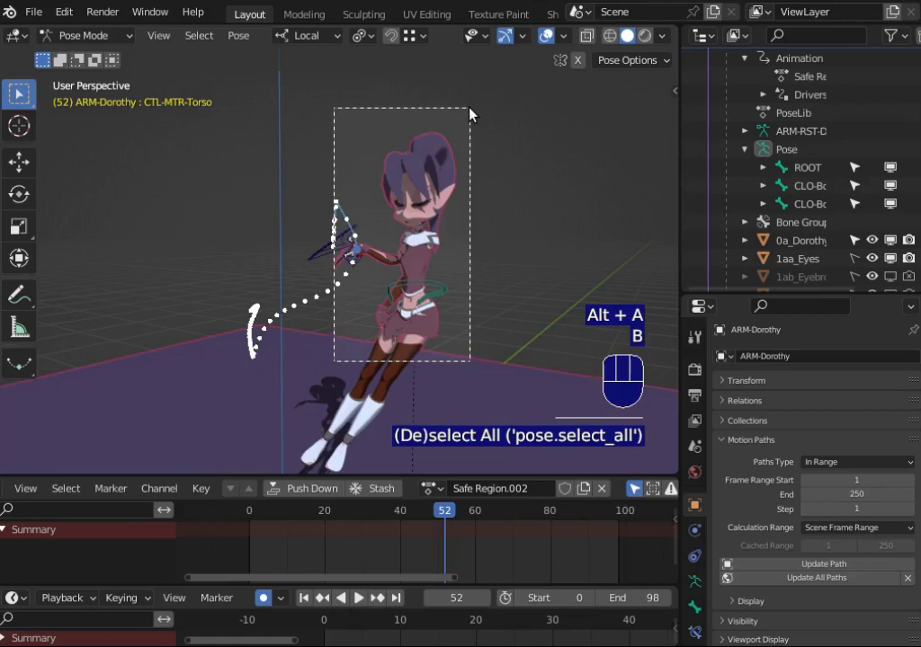
pyautogui.moveTo(470, 113); pyautogui.dragTo(470, 113)
pyautogui.moveTo(444, 566); pyautogui.dragTo(546, 526)
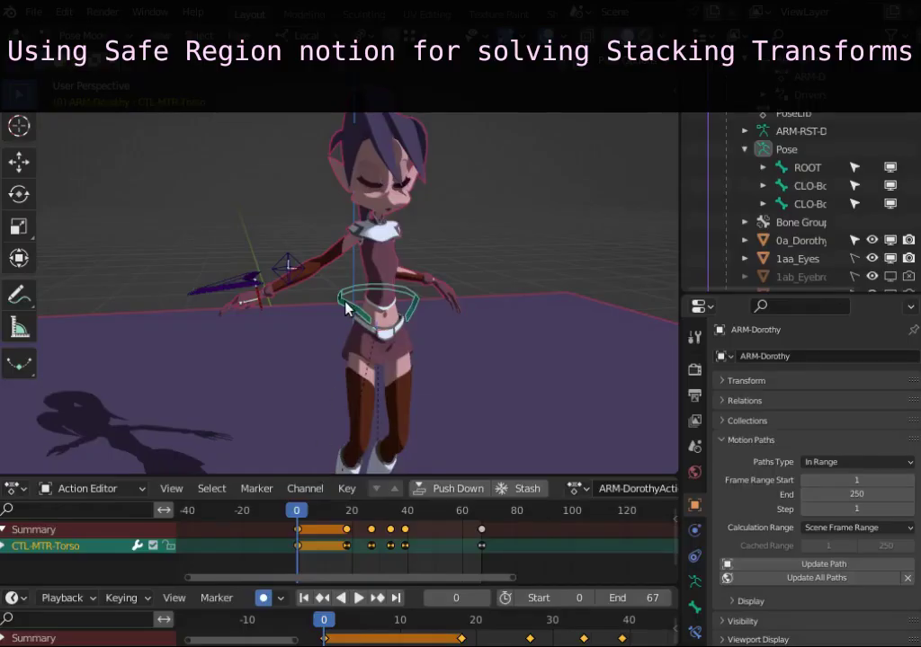
# Scrub the torso animation up to frame 37 and compare the keyframes of the torso and right IK hand controls.
pyautogui.moveTo(297, 517)
pyautogui.mouseDown()
pyautogui.moveTo(347, 517)
pyautogui.moveTo(286, 531)
pyautogui.moveTo(290, 520)
pyautogui.mouseUp()
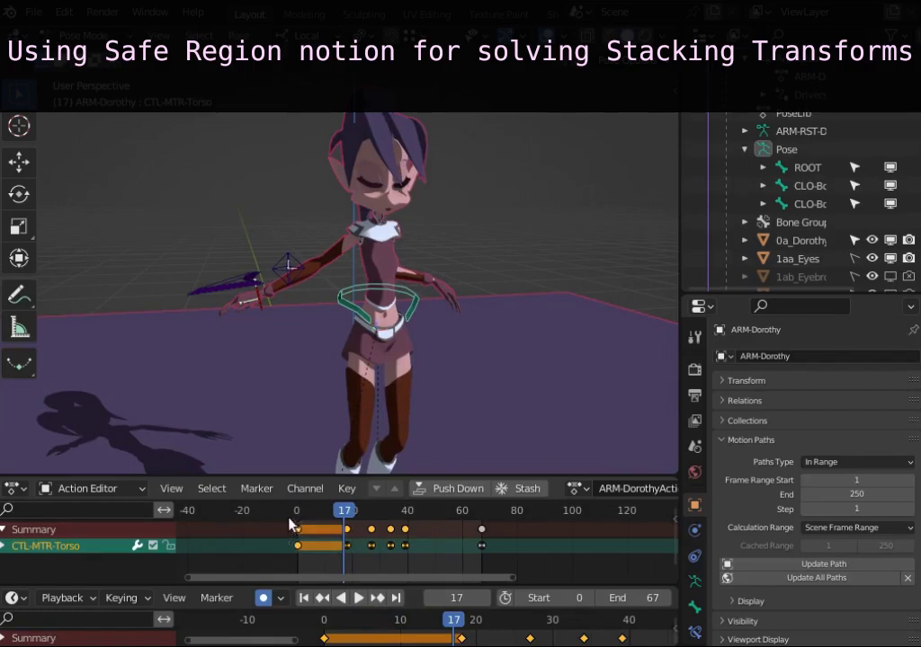
pyautogui.click(222, 288)
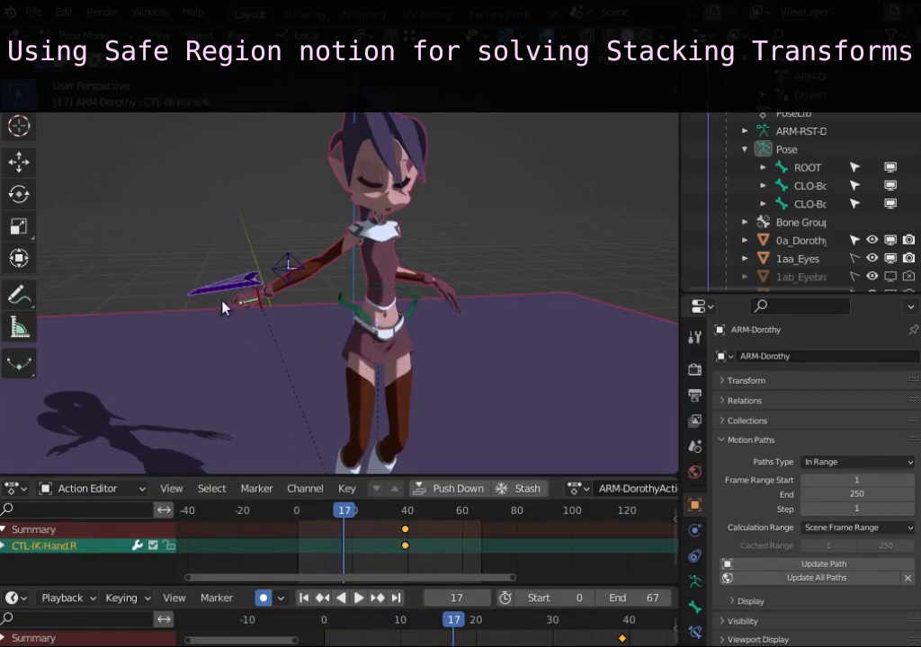
pyautogui.click(359, 312)
pyautogui.moveTo(341, 510); pyautogui.dragTo(400, 517)
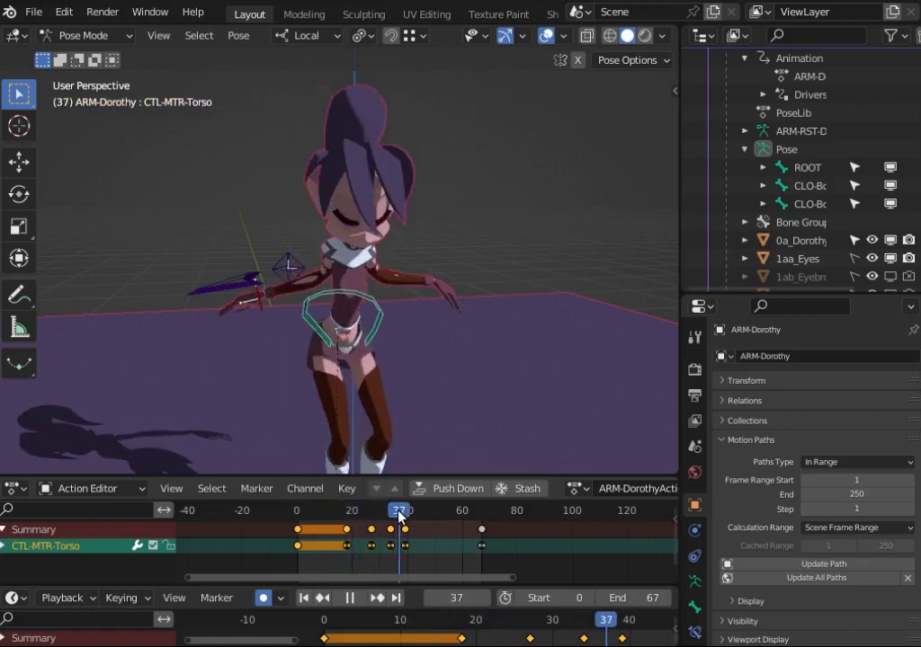
# Raise the right IK hand control at frame 0 and key that position.
pyautogui.click(258, 304)
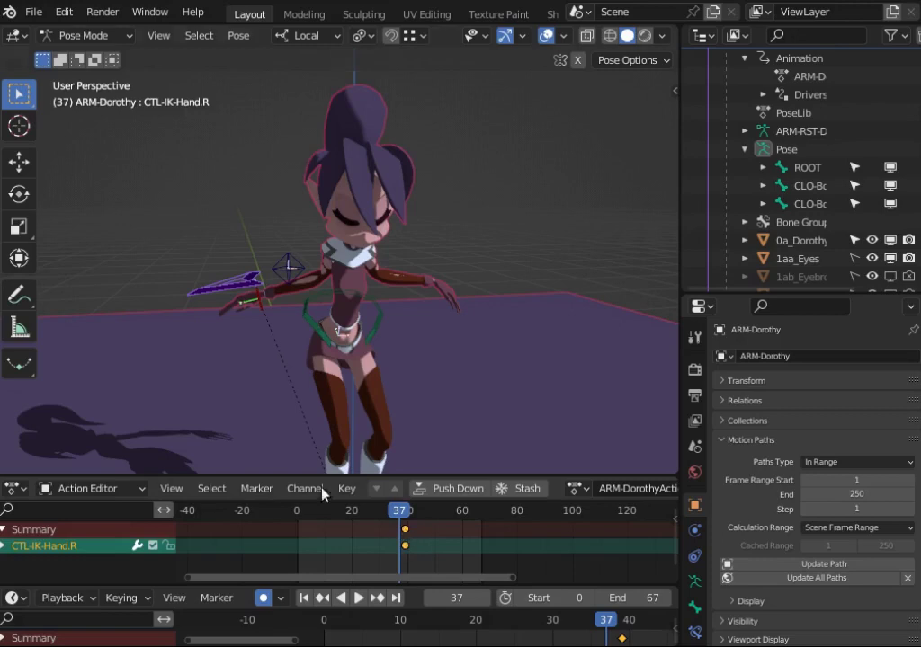
pyautogui.moveTo(402, 531); pyautogui.dragTo(281, 520)
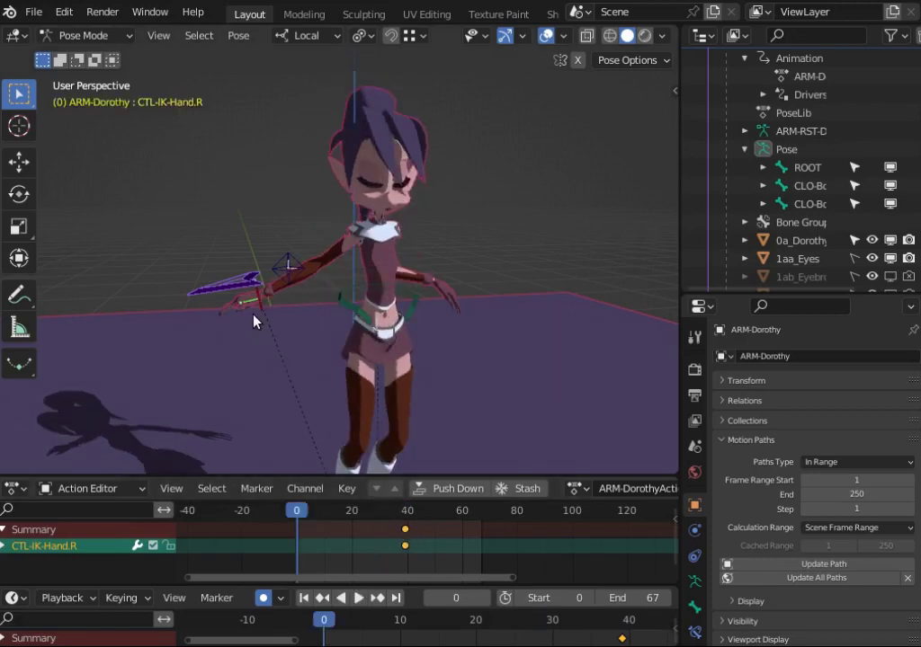
pyautogui.press('g')
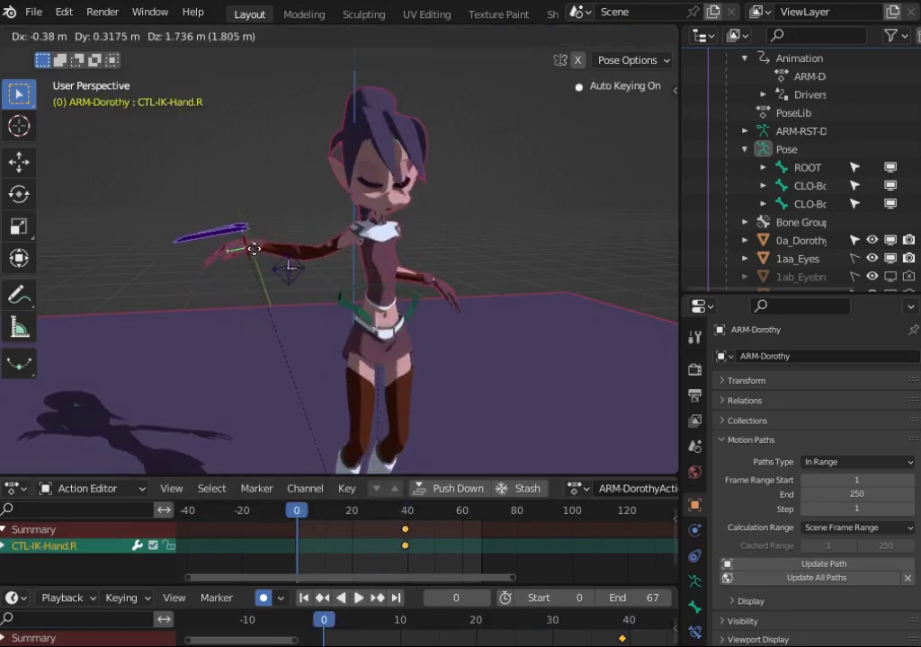
pyautogui.click(274, 223)
# Move the right IK hand control down beside the hip and key it at frame 25.
pyautogui.moveTo(307, 516); pyautogui.dragTo(365, 518)
pyautogui.press('space')
pyautogui.press('g')
pyautogui.click(305, 372)
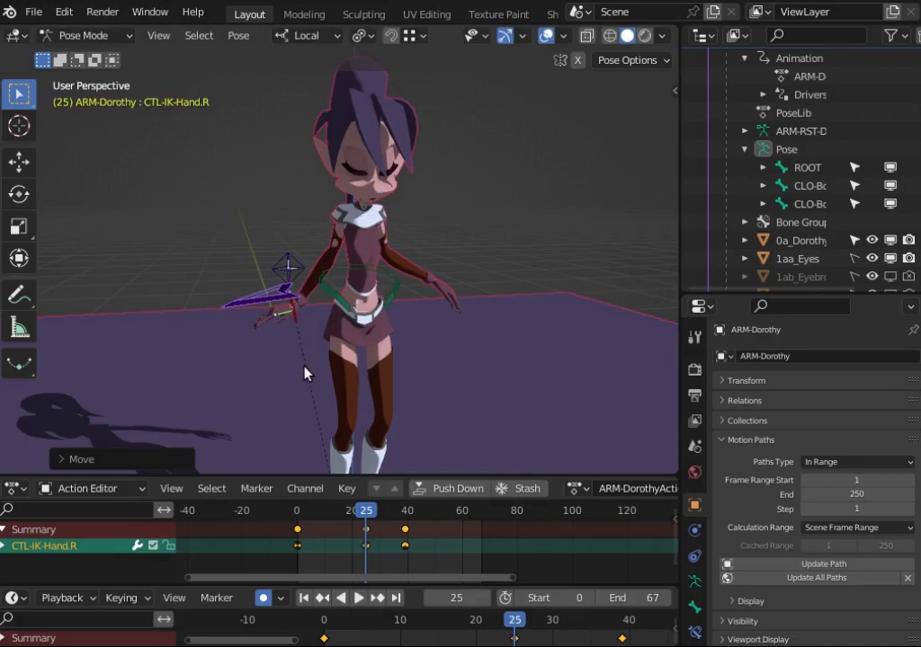
# Calculate the right wrist bone's motion path with In Range display, Scene Frame Range and Heads as bake location.
pyautogui.click(301, 320)
pyautogui.rightClick(303, 419)
pyautogui.click(304, 419)
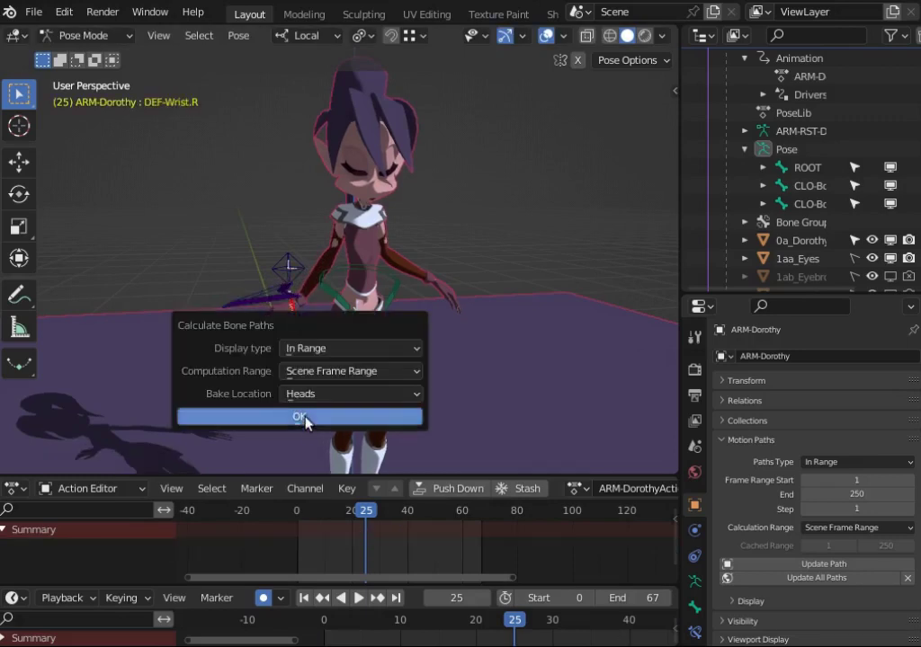
pyautogui.click(304, 419)
# Raise the right IK hand control about 0.95 m at frame 41 and key it.
pyautogui.moveTo(371, 522); pyautogui.dragTo(412, 513)
pyautogui.press('space')
pyautogui.click(339, 335)
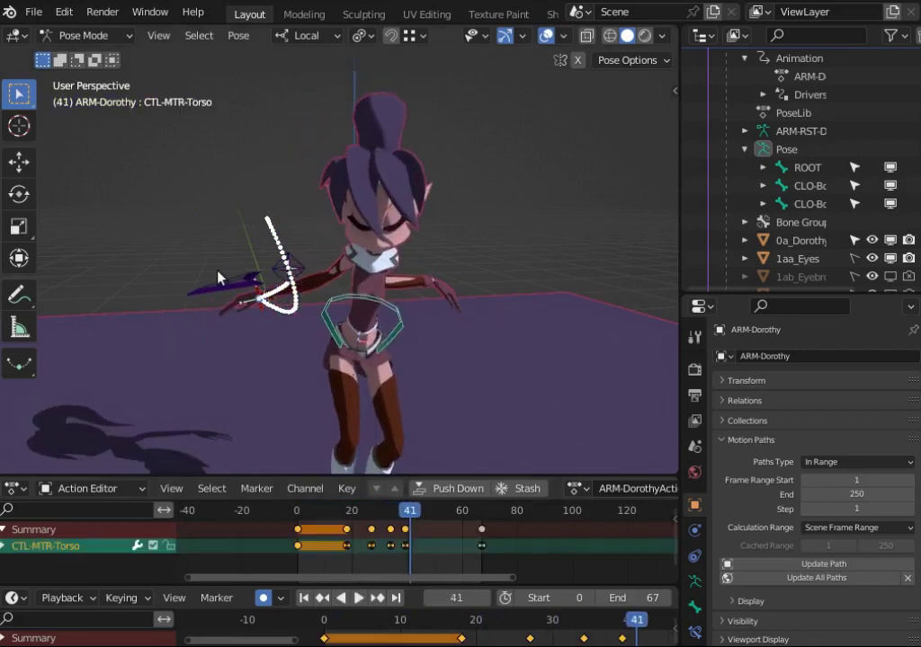
pyautogui.click(233, 281)
pyautogui.press('g')
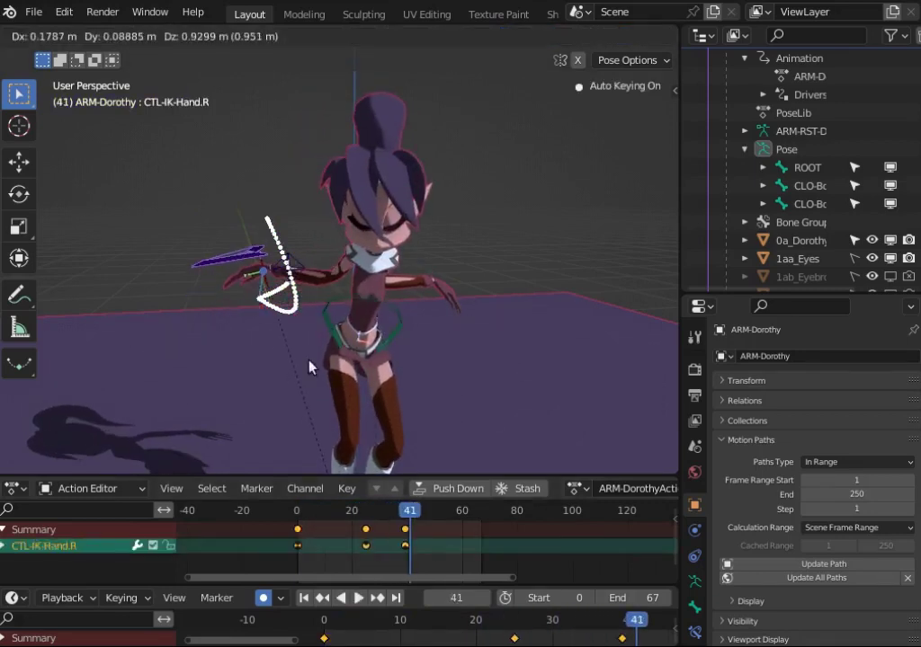
pyautogui.click(247, 287)
# Play and scrub the animation forward and backward to examine the wrist's path before and after the hand's frame 41 key.
pyautogui.hotkey('shift', 'ctrl', 'space')
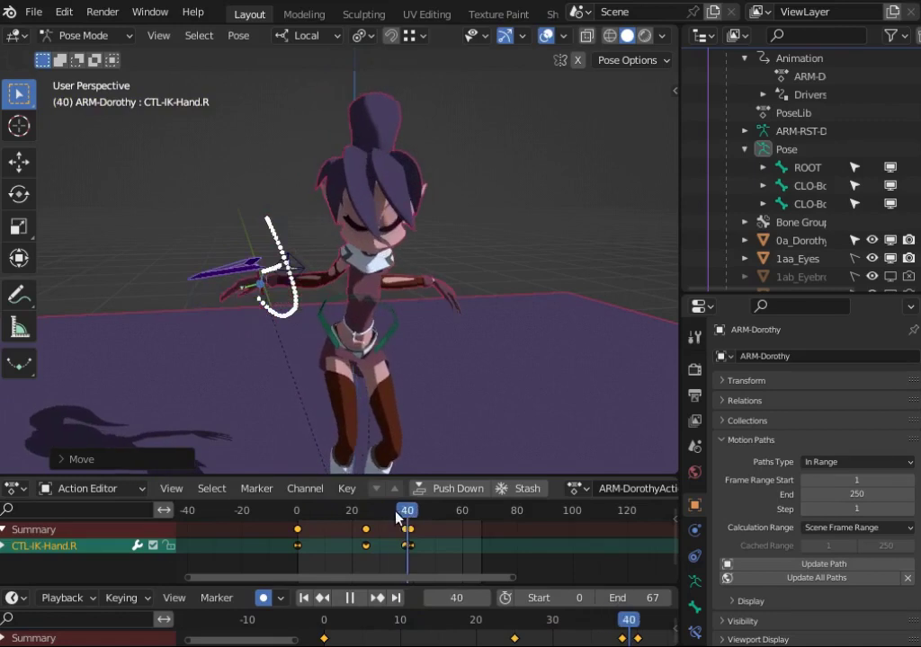
pyautogui.moveTo(376, 515); pyautogui.dragTo(324, 508)
pyautogui.press('space')
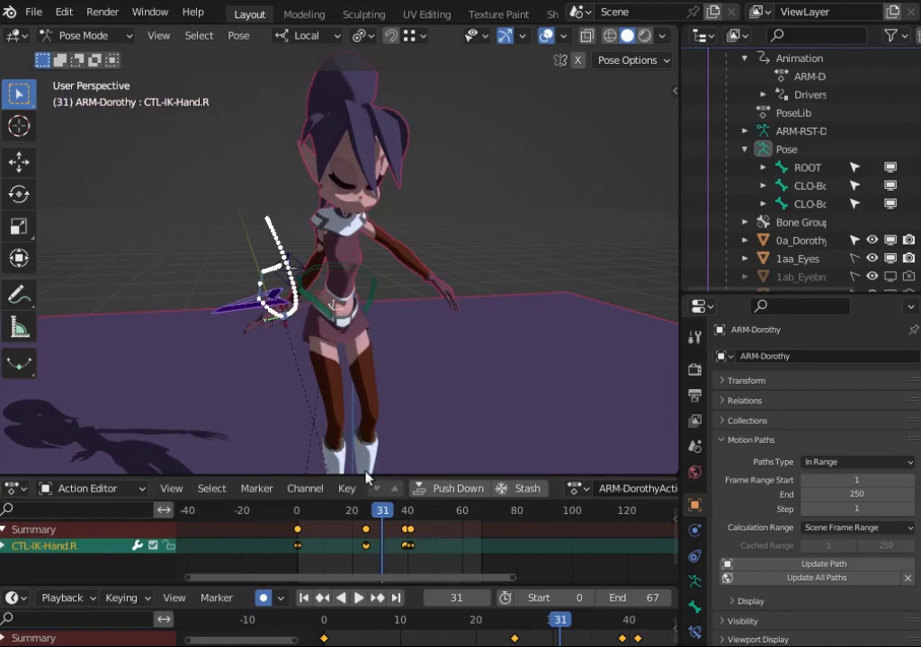
pyautogui.press('space')
pyautogui.moveTo(393, 519); pyautogui.dragTo(472, 515)
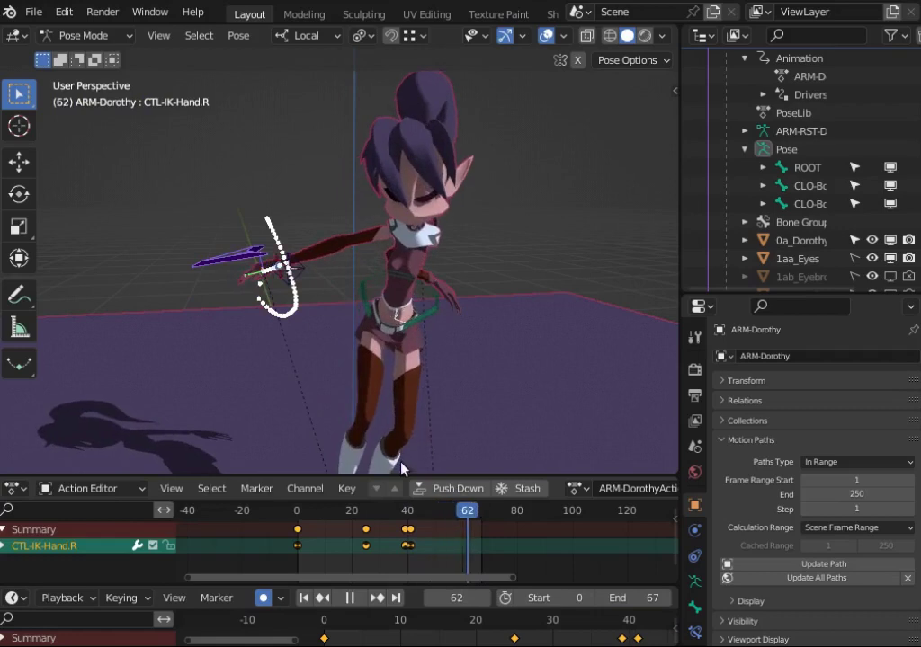
pyautogui.click(450, 517)
pyautogui.press('space')
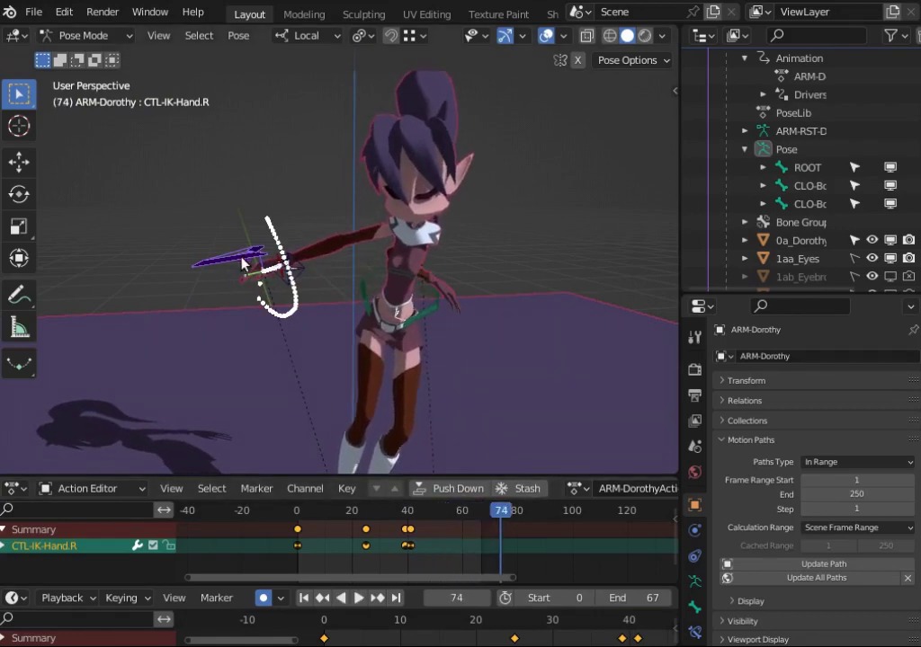
pyautogui.moveTo(499, 515); pyautogui.dragTo(459, 515)
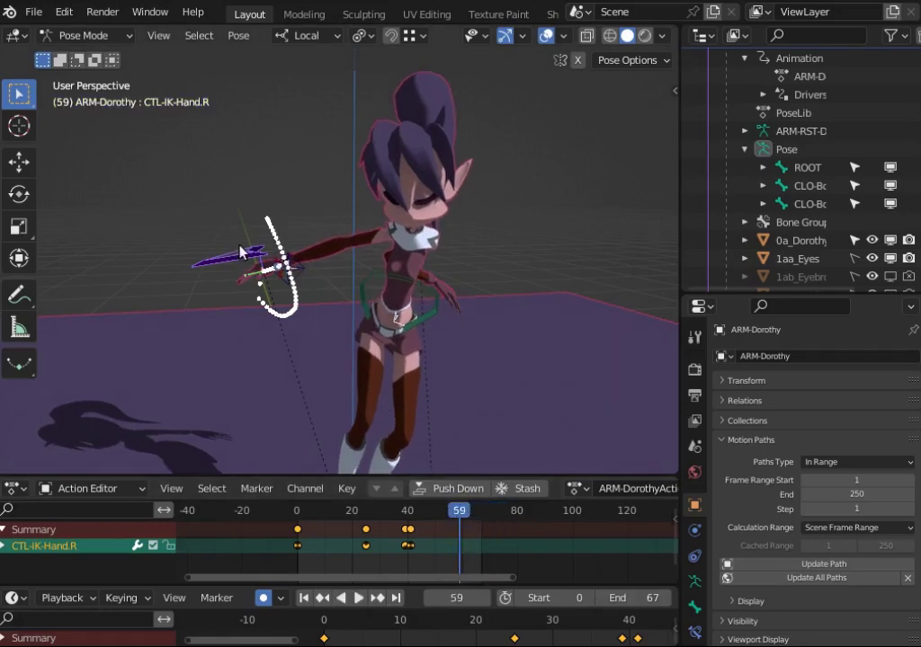
pyautogui.moveTo(441, 510); pyautogui.dragTo(410, 510)
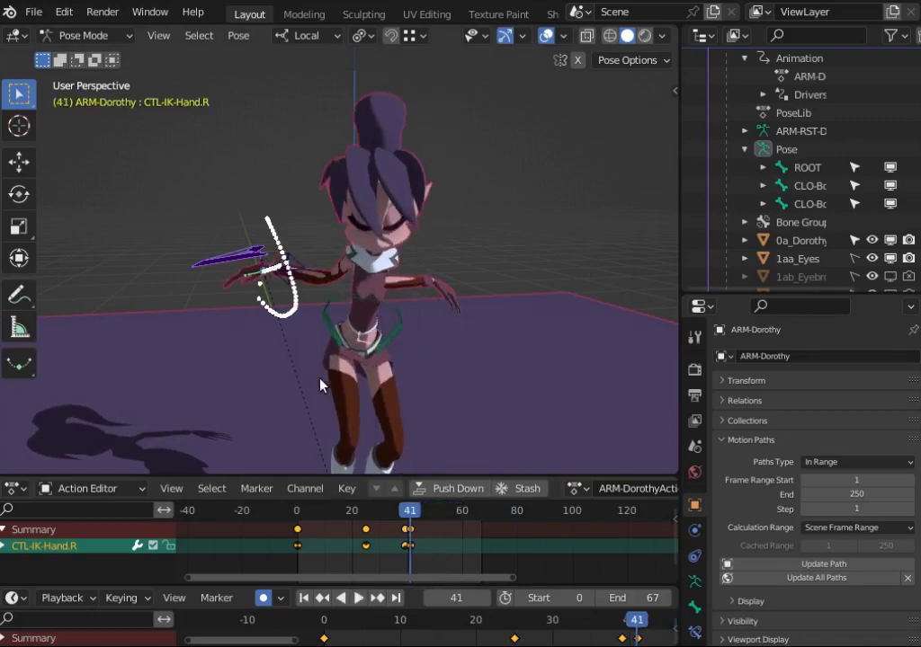
# Move the right IK hand control up and toward the torso at frame 54 and key it.
pyautogui.moveTo(410, 513); pyautogui.dragTo(446, 514)
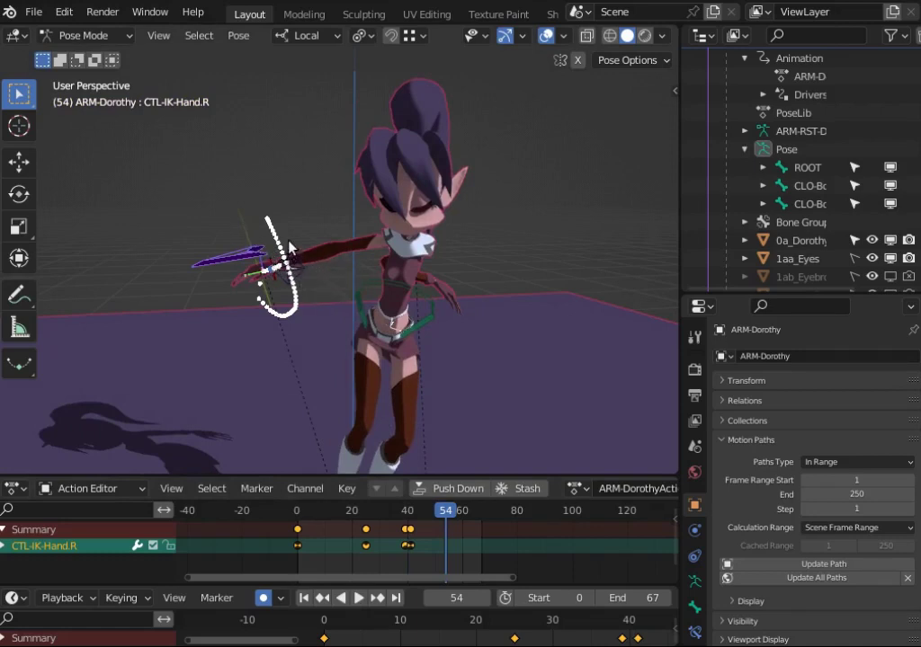
pyautogui.press('g')
pyautogui.click(344, 215)
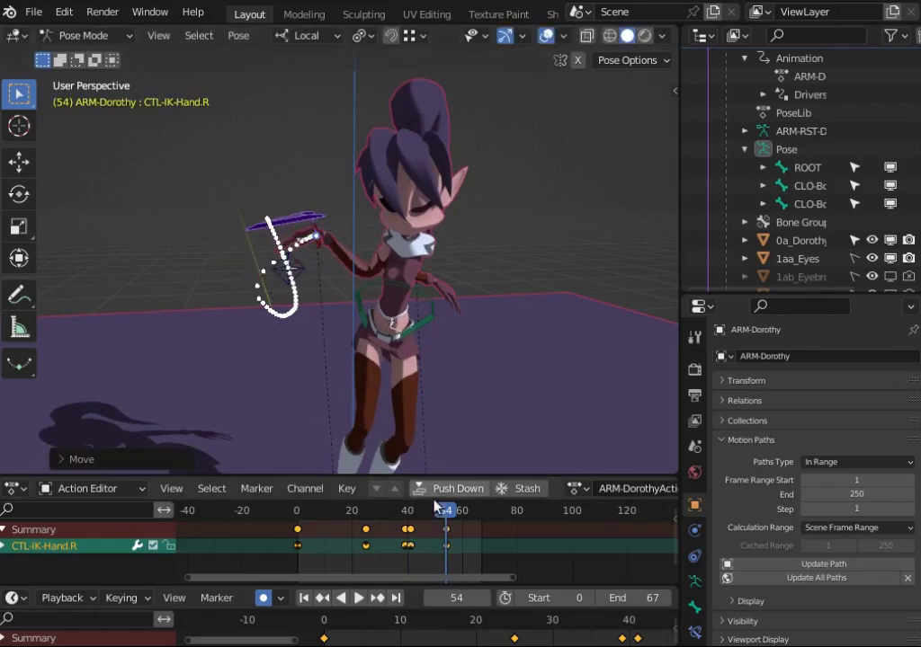
# Play in reverse and scrub the frames between the hand's keys at 41 and 54 to examine the wrist's new path.
pyautogui.hotkey('shift', 'ctrl', 'space')
pyautogui.moveTo(400, 519); pyautogui.dragTo(433, 513)
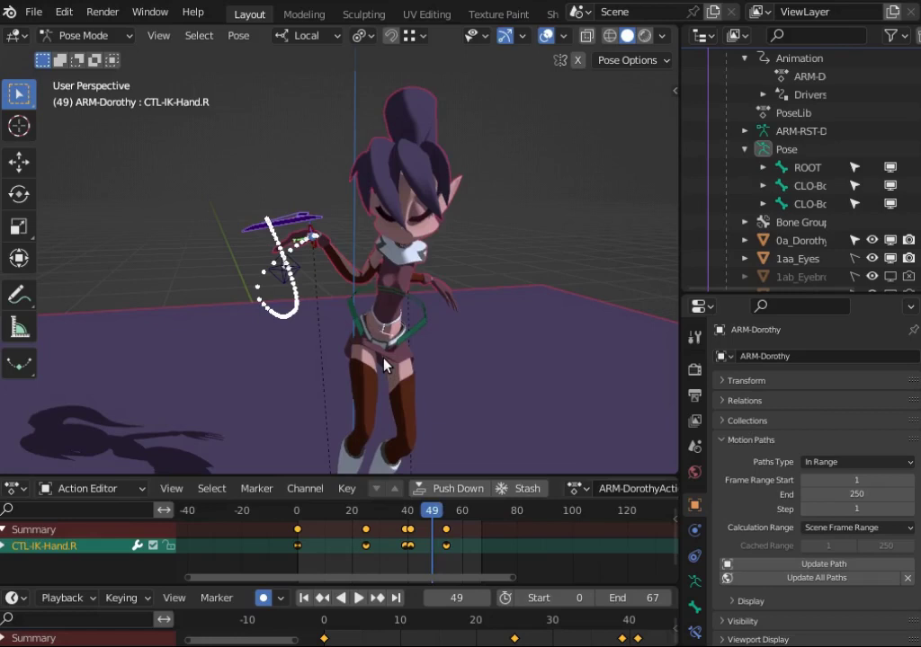
pyautogui.moveTo(433, 512)
pyautogui.mouseDown()
pyautogui.moveTo(409, 512)
pyautogui.moveTo(428, 511)
pyautogui.mouseUp()
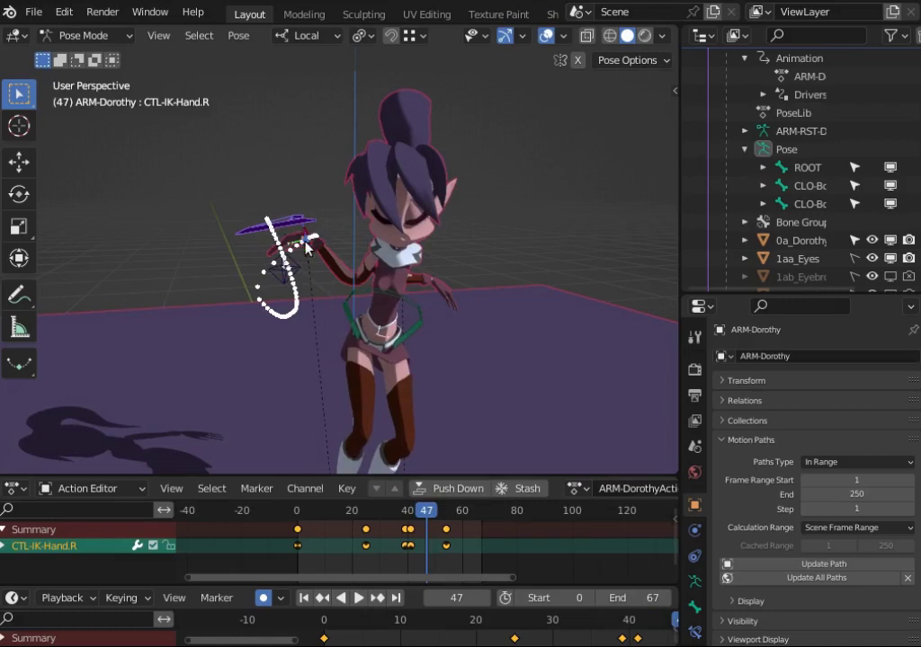